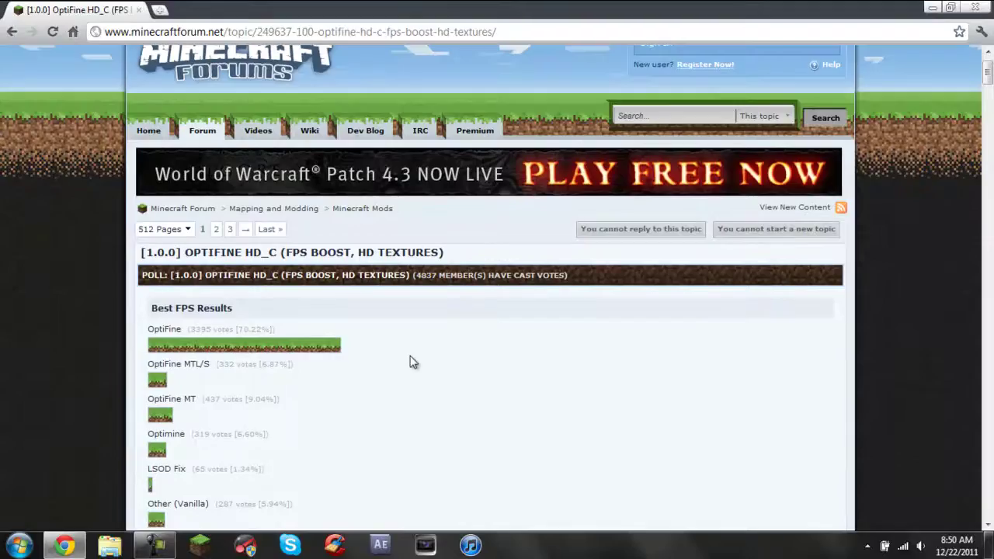
Examine the OptiFine HD_C forum topic, including the Best FPS Results poll and the first post's Standard edition download section.
scroll(417, 362, "down", 2)
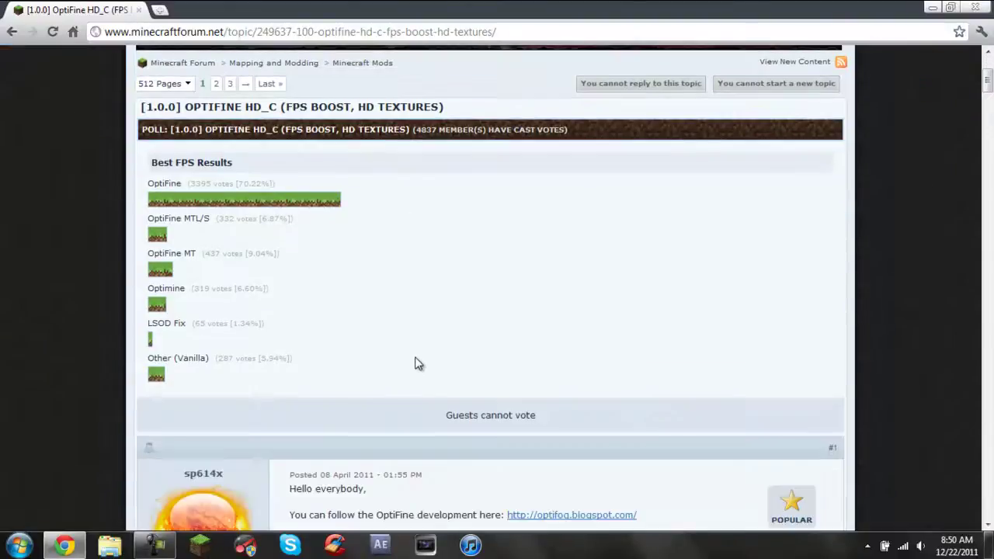
scroll(417, 363, "down", 2)
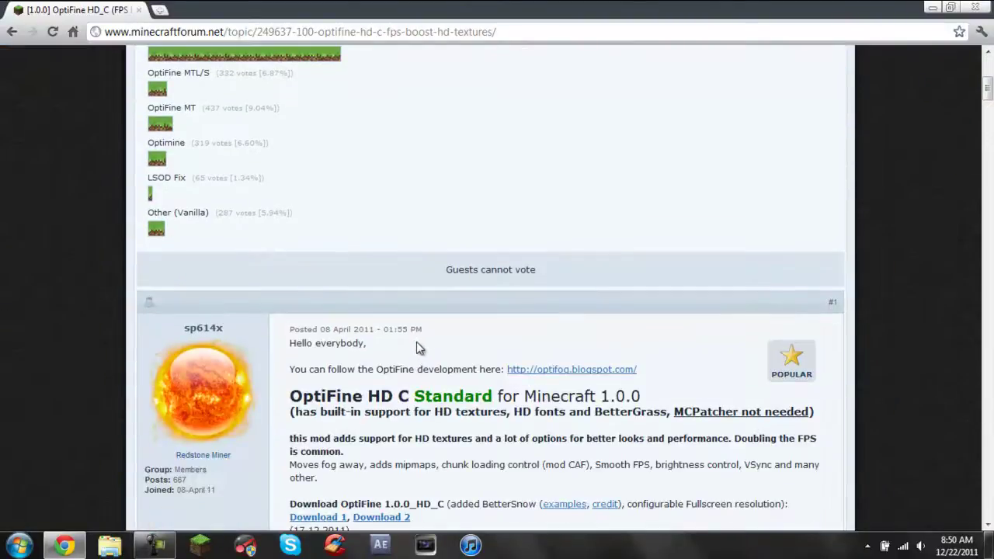
scroll(417, 351, "up", 3)
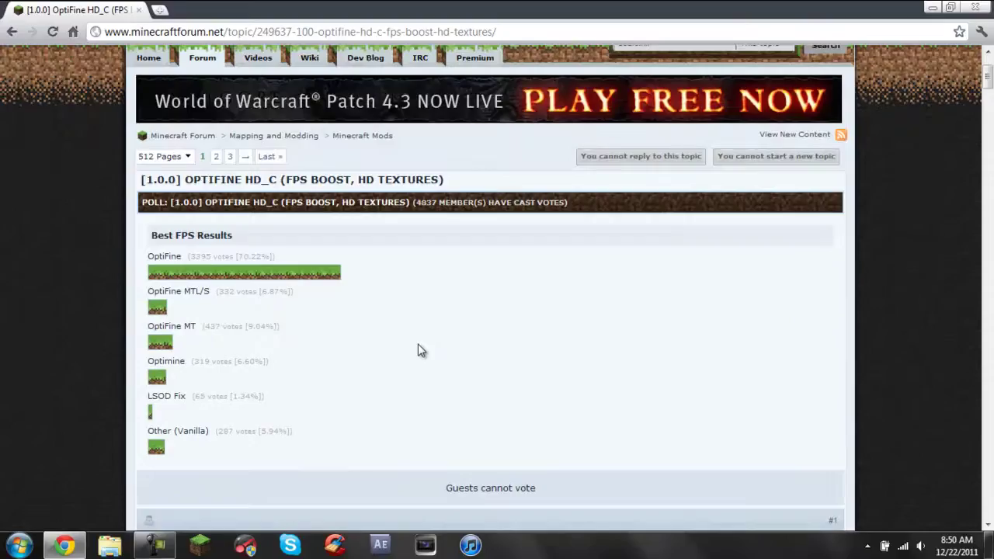
scroll(417, 350, "up", 1)
scroll(417, 350, "down", 2)
scroll(425, 354, "down", 2)
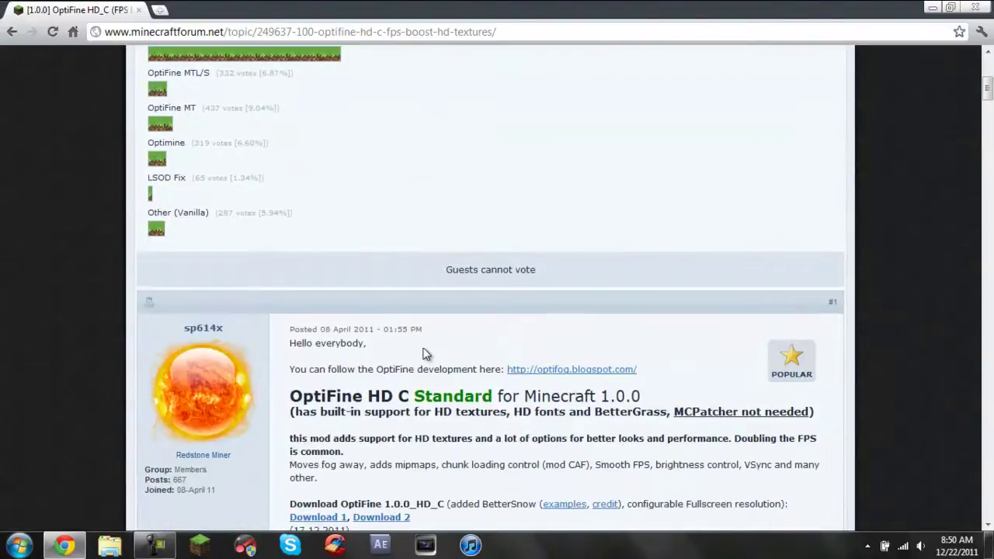
scroll(425, 354, "down", 1)
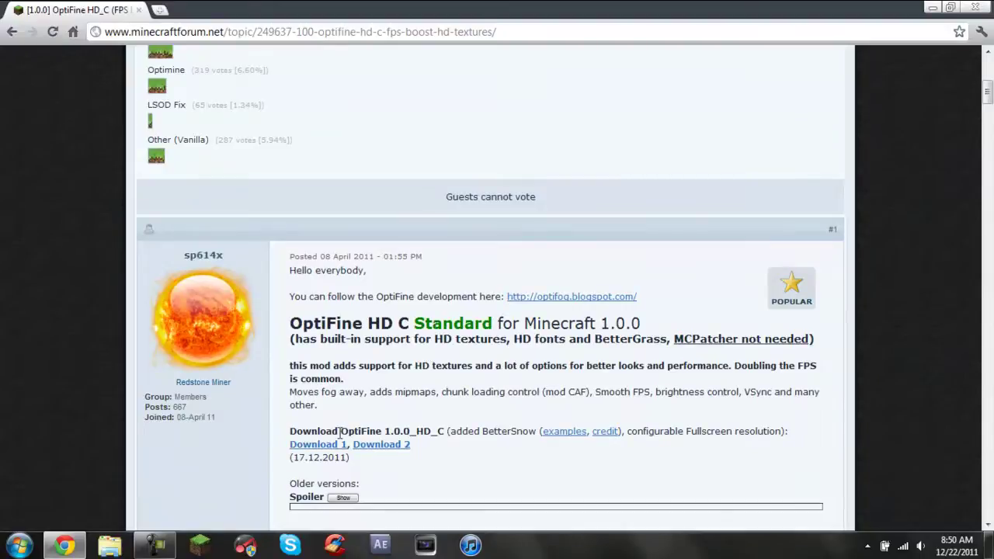
scroll(344, 424, "up", 3)
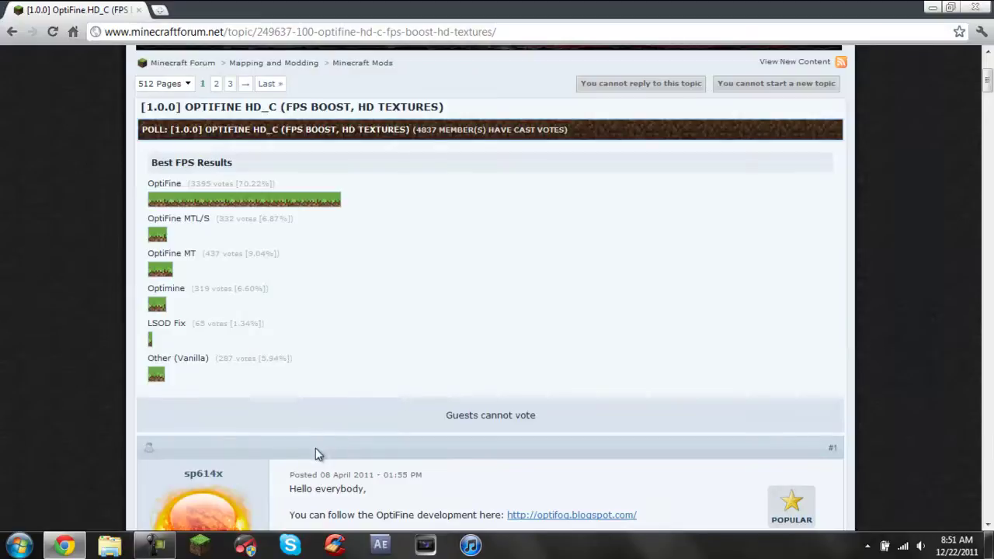
Open the Minecraft launcher, force a game update in its launcher options, and log in with the saved account.
left_click(198, 548)
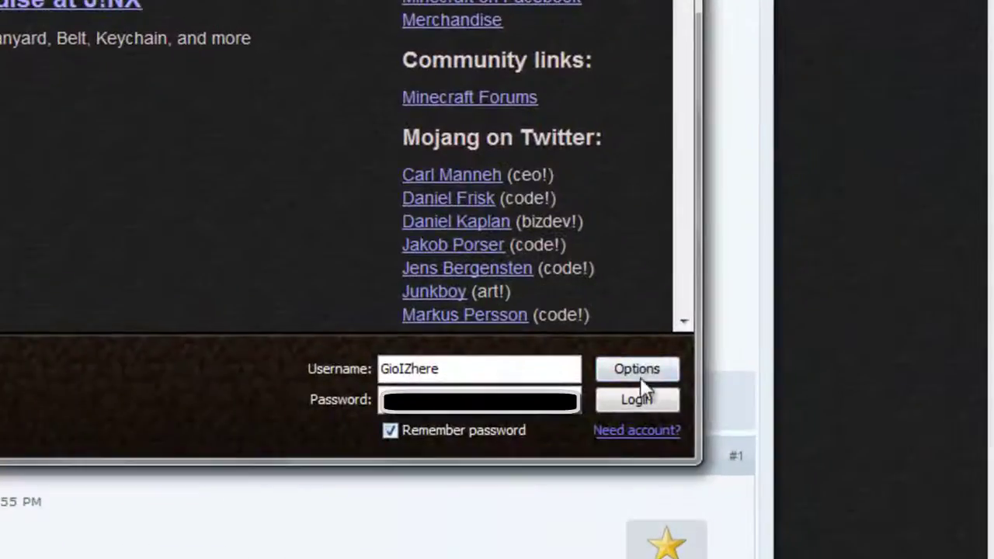
left_click(638, 370)
left_click(250, 143)
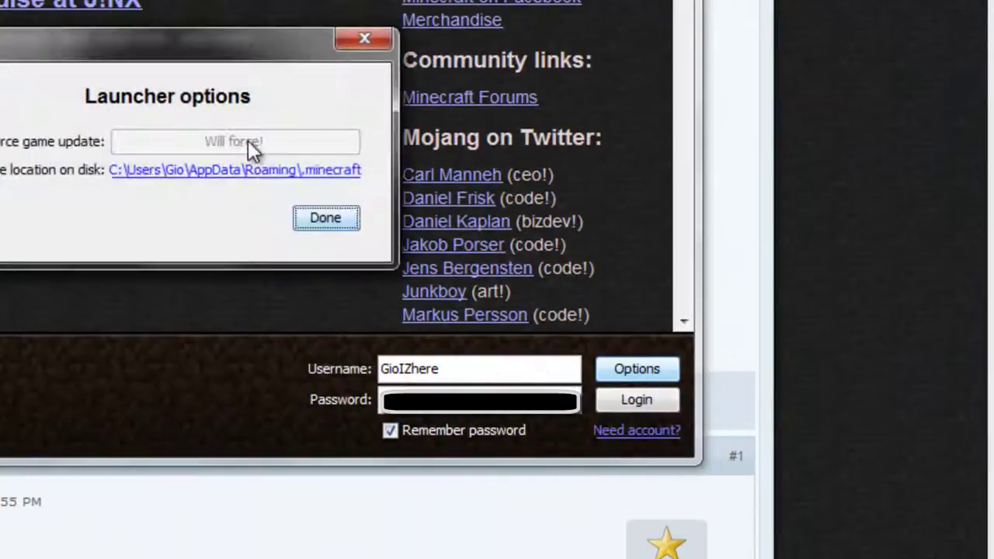
left_click(326, 220)
left_click(631, 400)
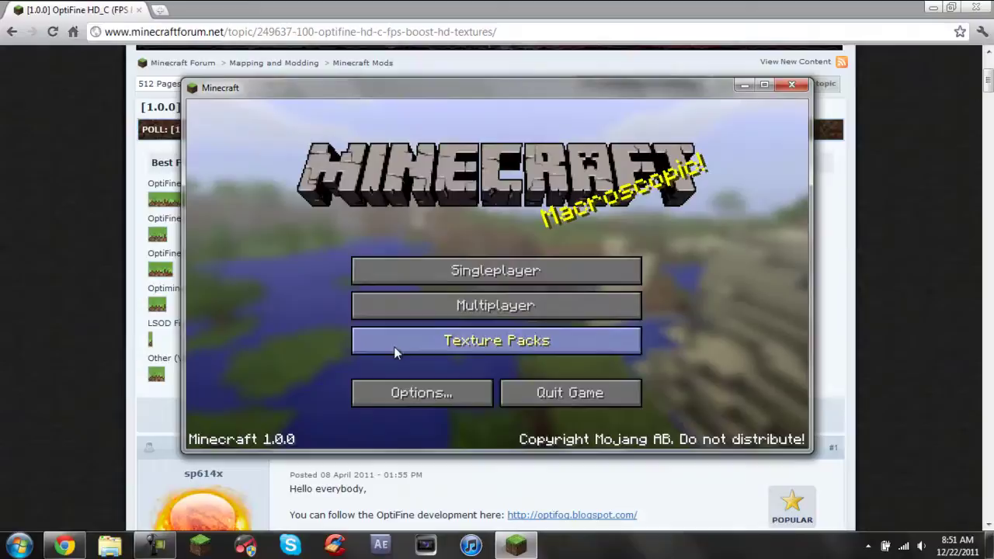
Examine Minecraft's default video settings, return to the title screen, and close the game.
left_click(400, 400)
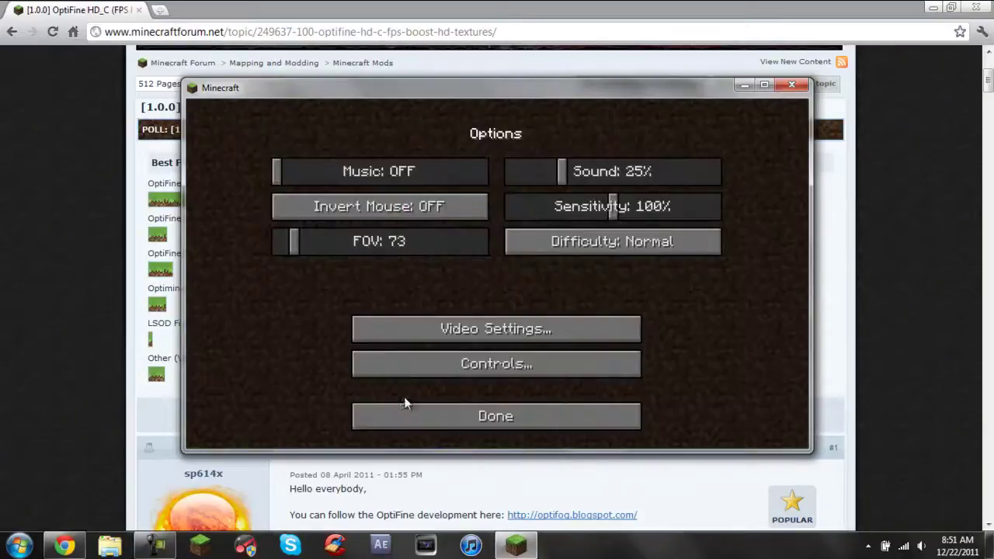
left_click(406, 339)
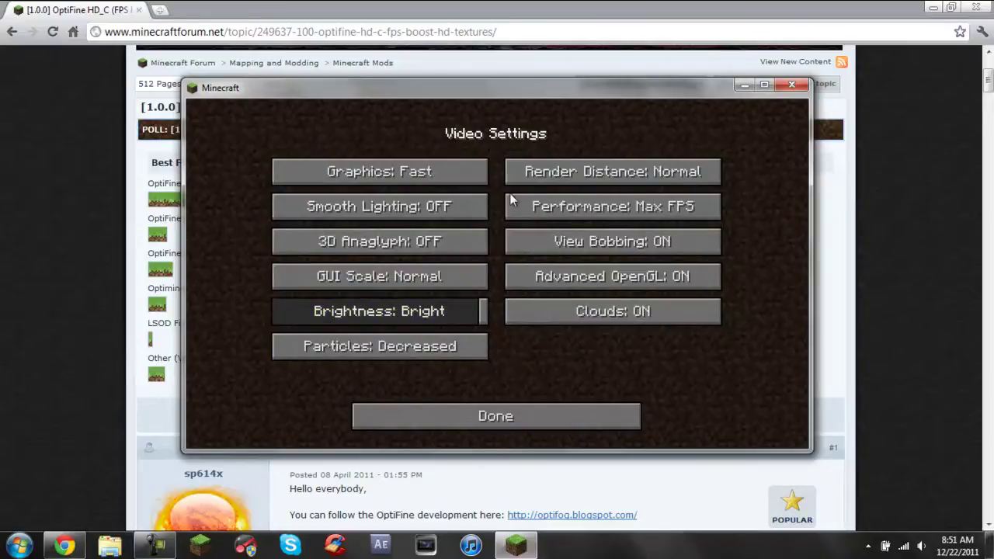
left_click(571, 417)
left_click(572, 416)
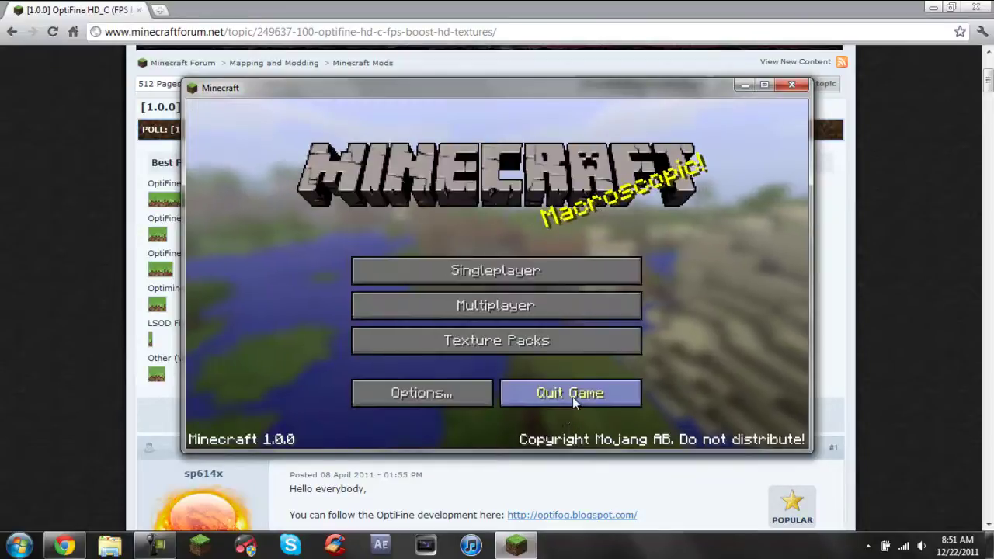
left_click(791, 84)
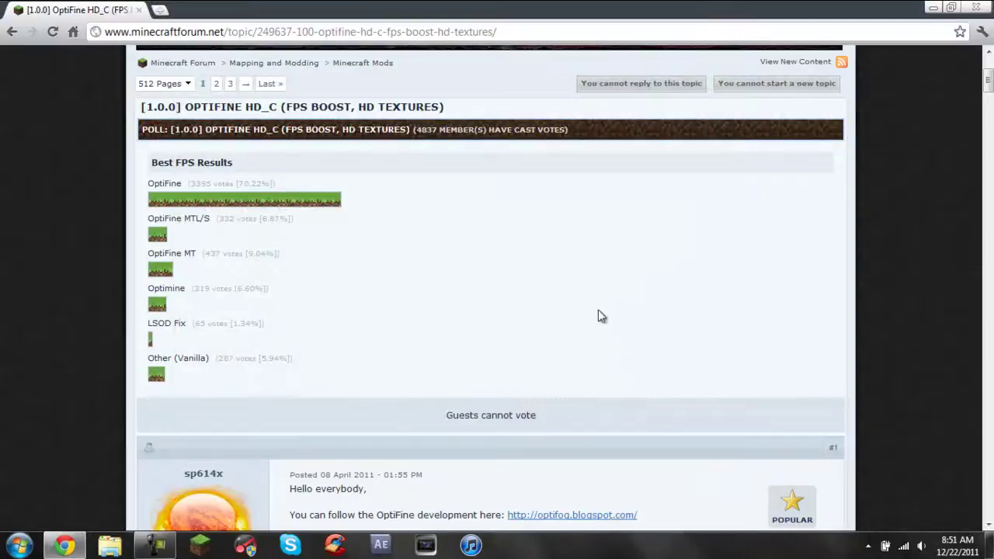
Download OptiFine_1.0.0_HD_C.zip through the Download 1 link of the Standard edition in the forum post.
scroll(602, 316, "down", 3)
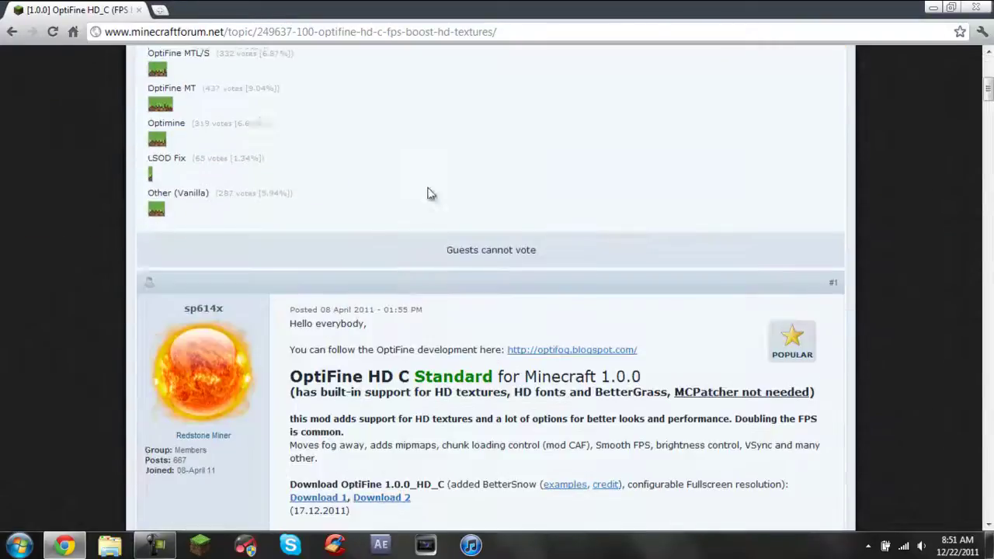
scroll(432, 193, "down", 3)
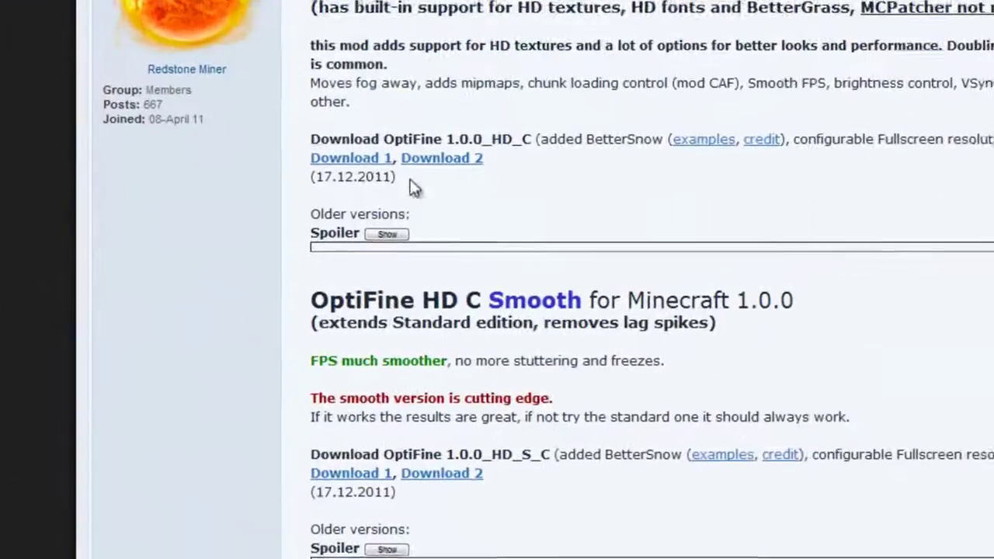
scroll(367, 163, "up", 1)
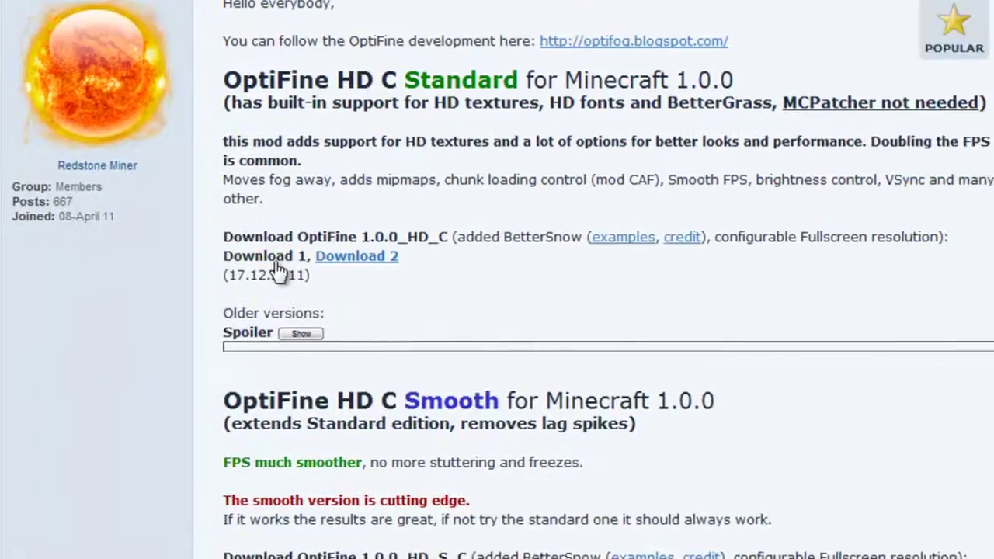
left_click(276, 264)
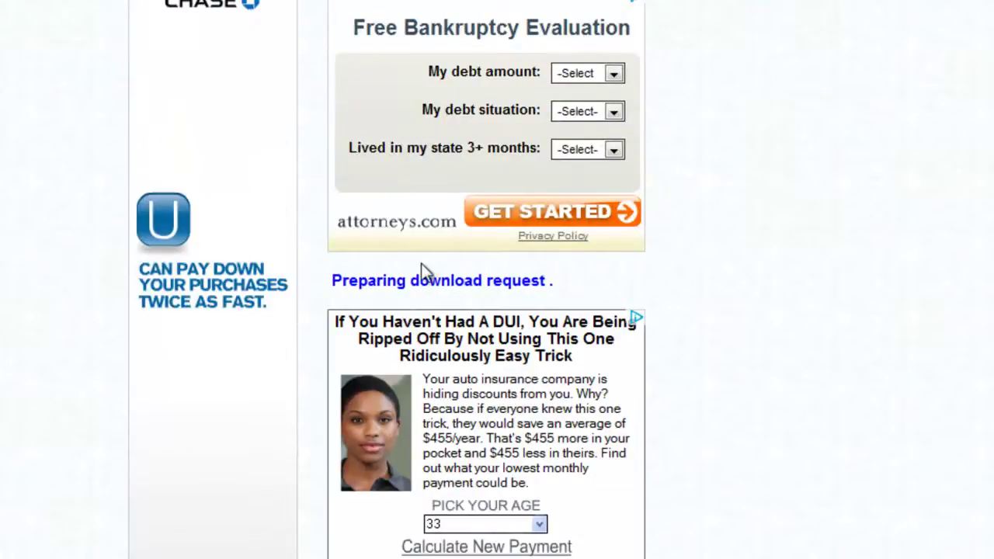
triple_click(401, 280)
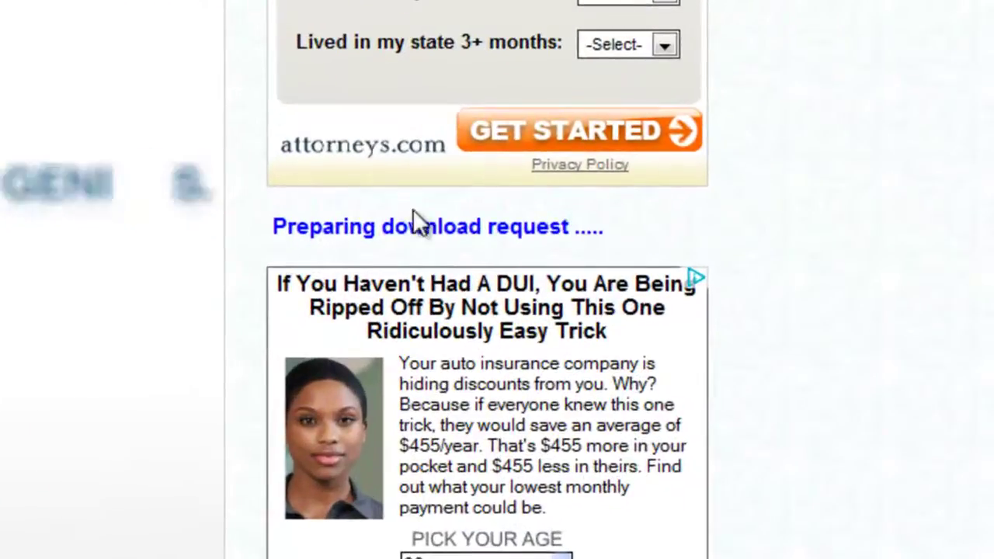
left_click(567, 227)
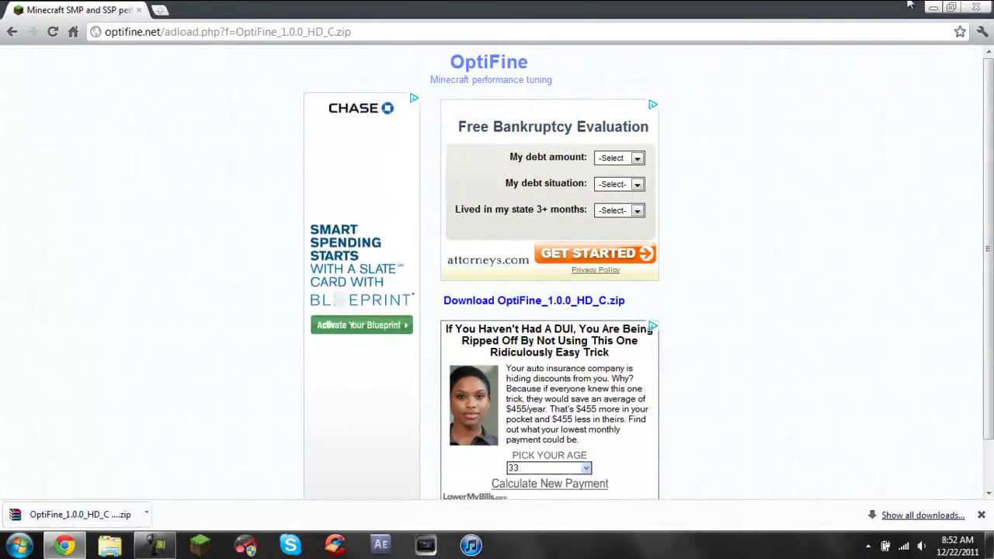
Restore the browser window to a smaller size, shift it to reveal the desktop icons, and close it.
left_click(953, 8)
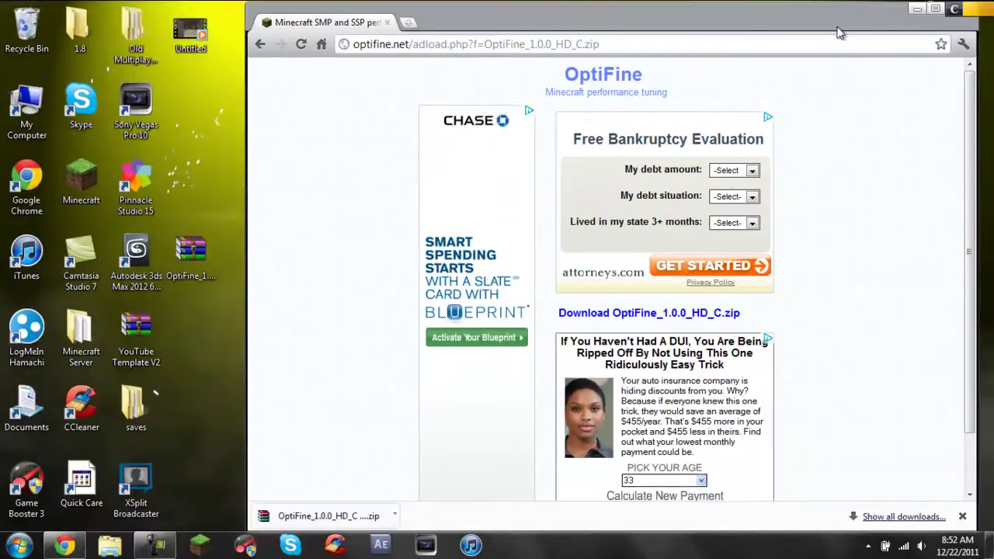
left_click_drag(838, 33, 809, 25)
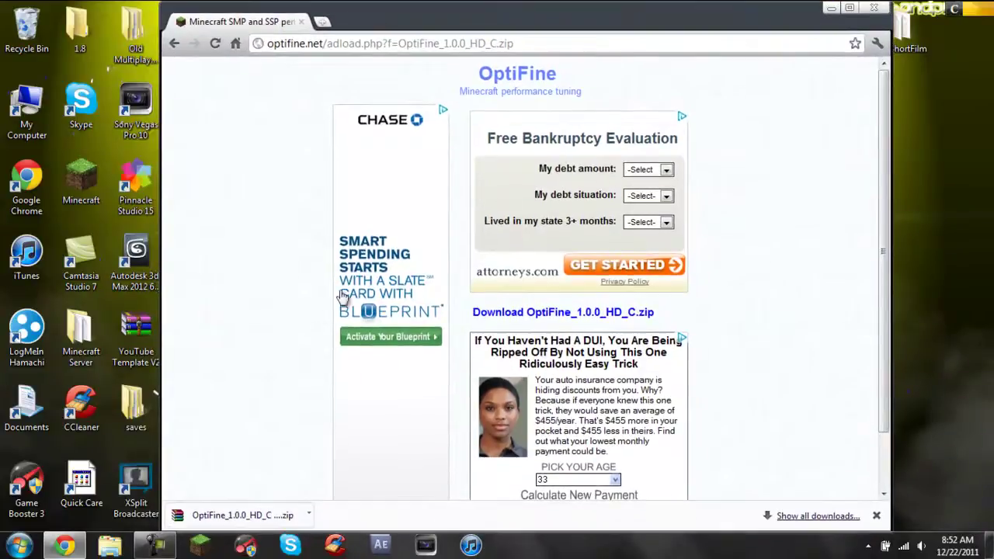
left_click(869, 10)
Move the OptiFine archive away from the other icons to an open area of the desktop below the bin folder.
left_click_drag(192, 252, 375, 246)
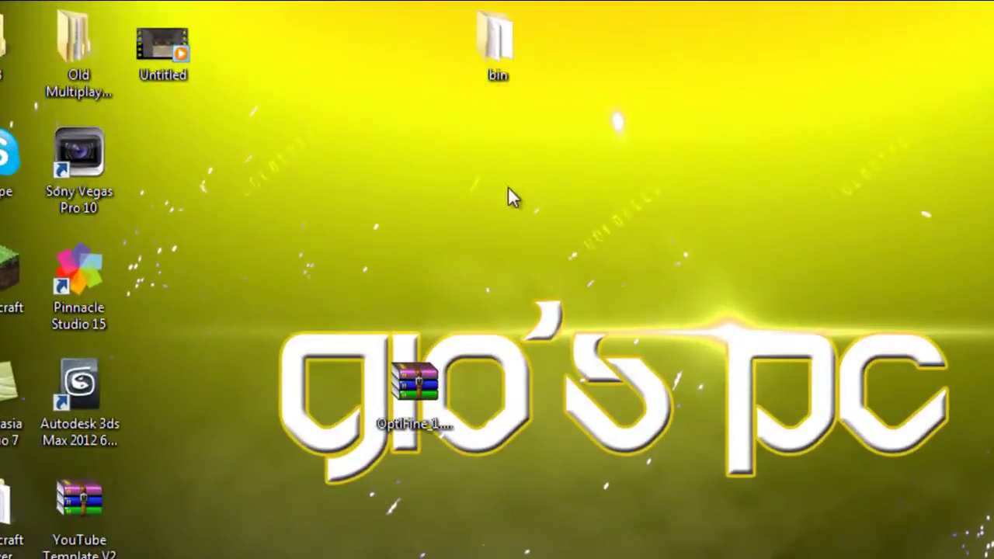
left_click(427, 382)
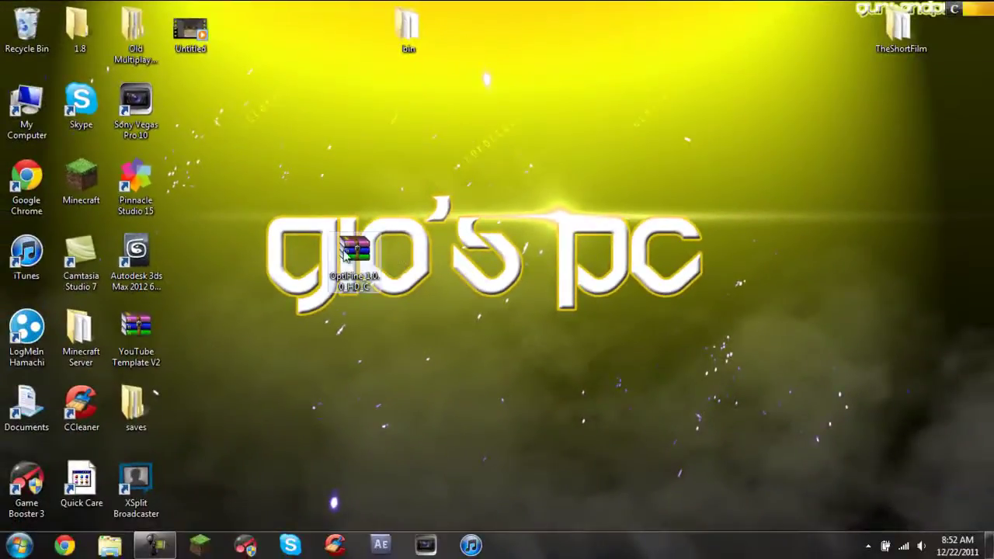
left_click_drag(347, 257, 348, 175)
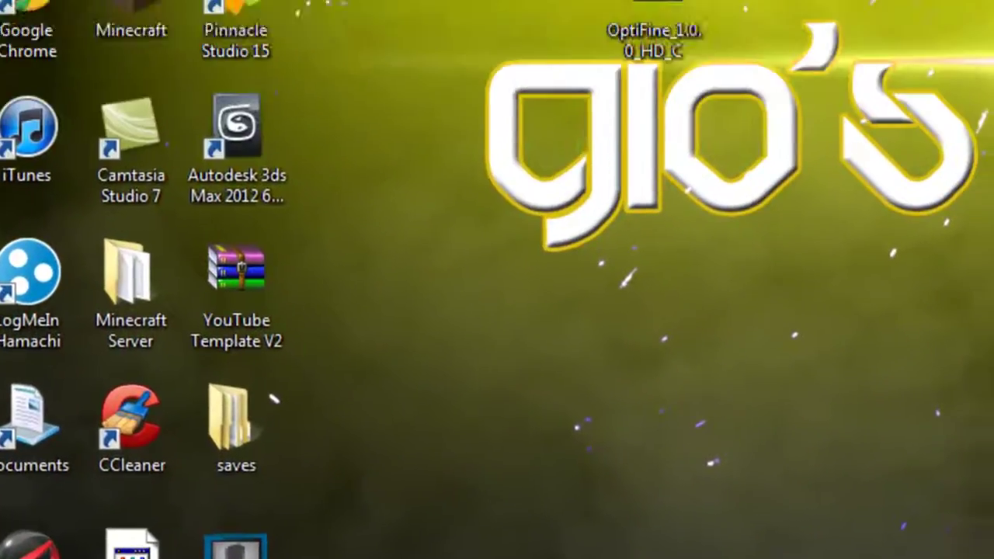
Open the personal user folder, apply the Show hidden files, folders, and drives option, and select the AppData folder.
key("super")
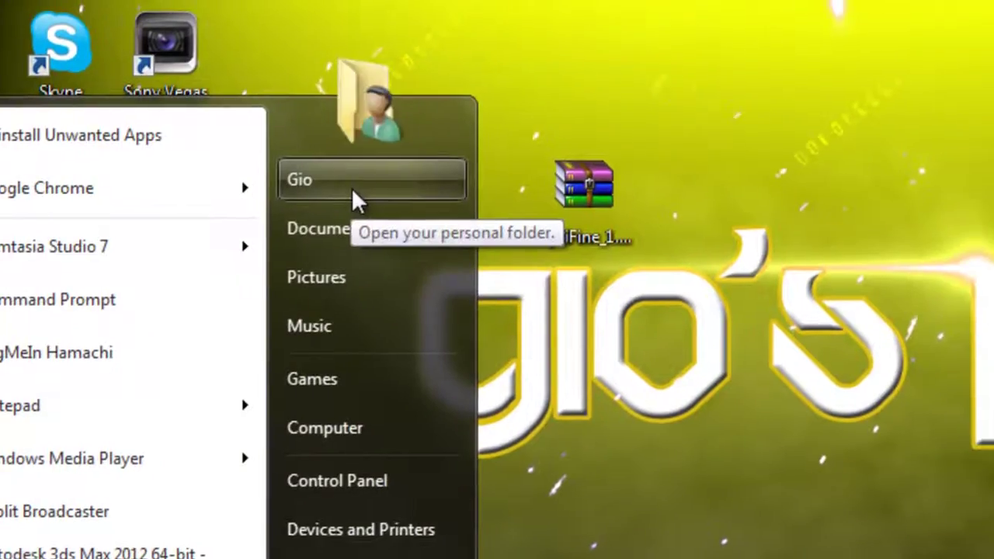
left_click(353, 192)
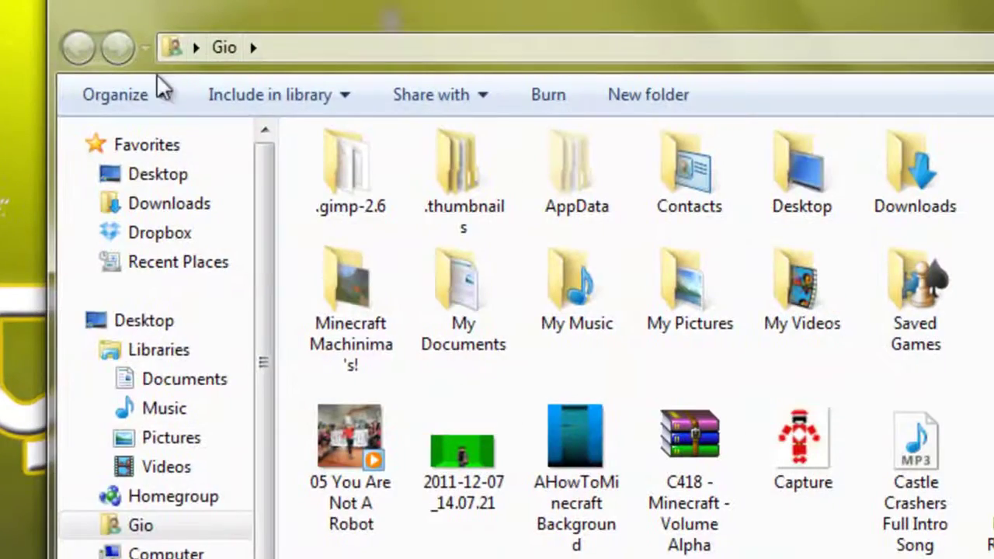
left_click(151, 93)
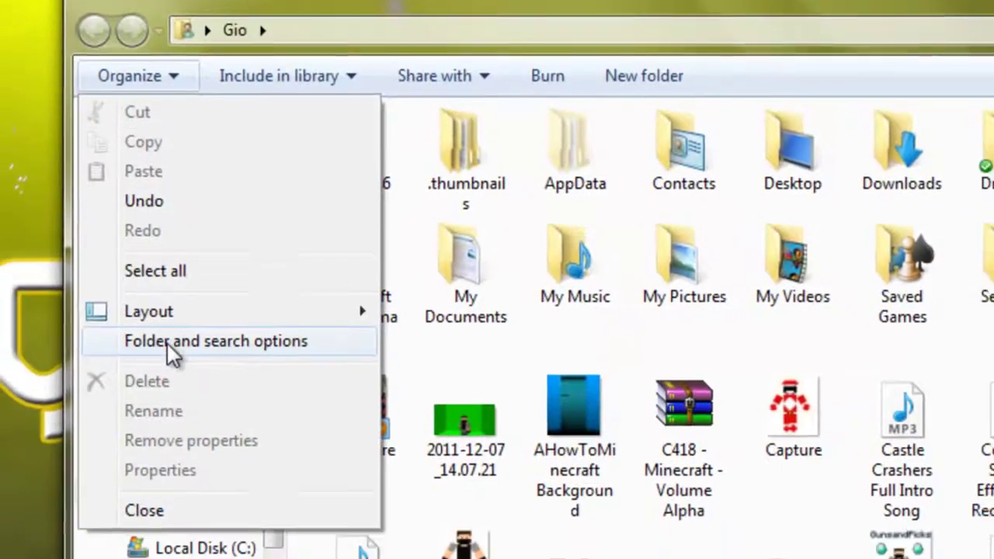
left_click(168, 371)
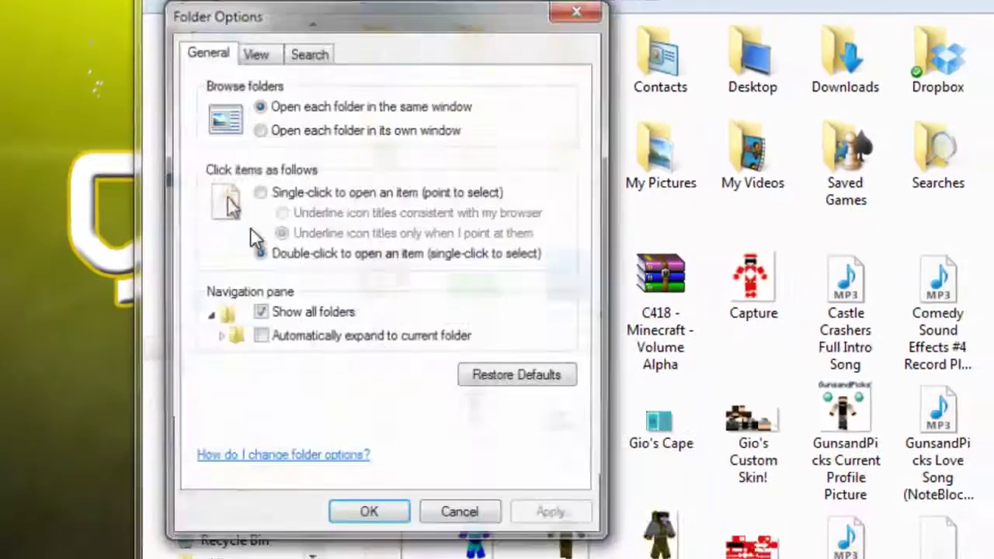
left_click(260, 53)
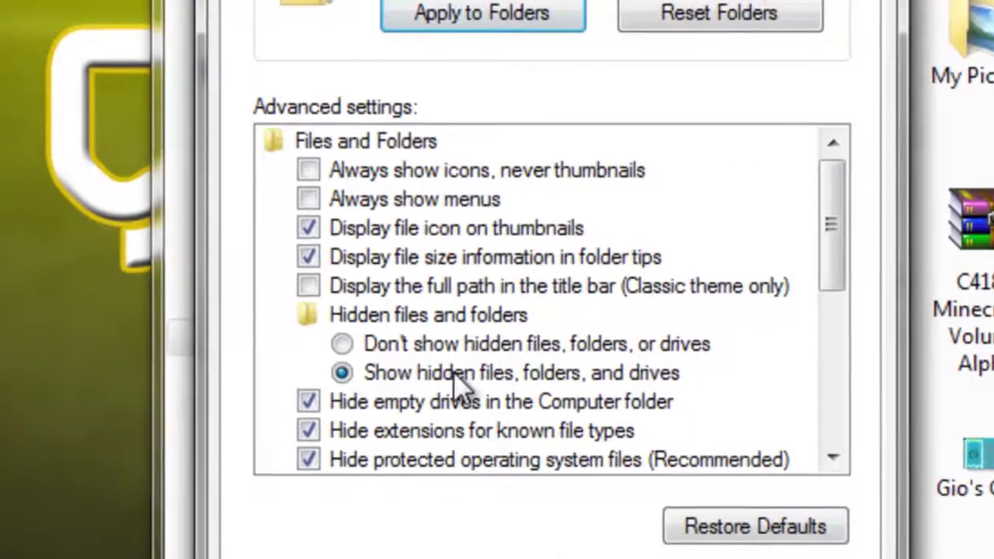
left_click(450, 371)
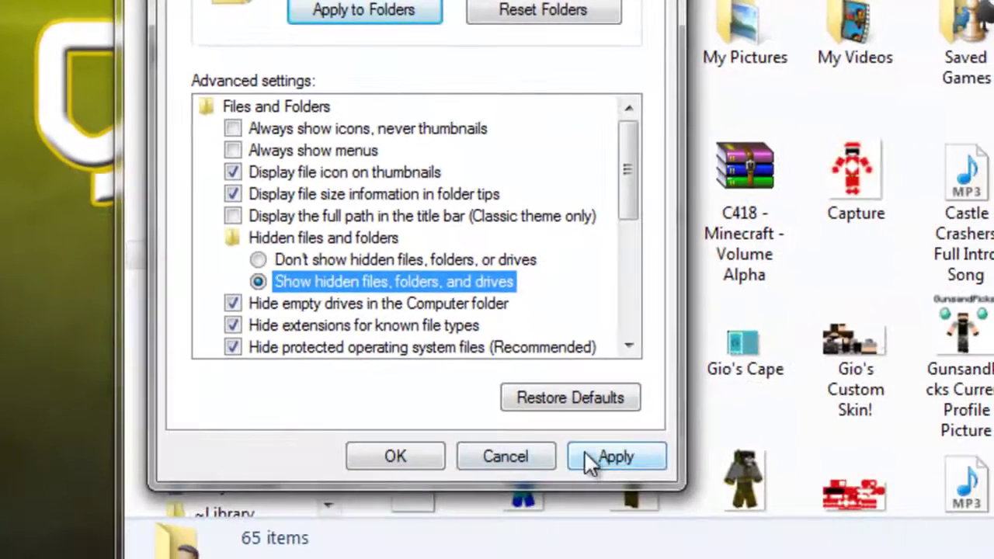
left_click(590, 458)
left_click(404, 460)
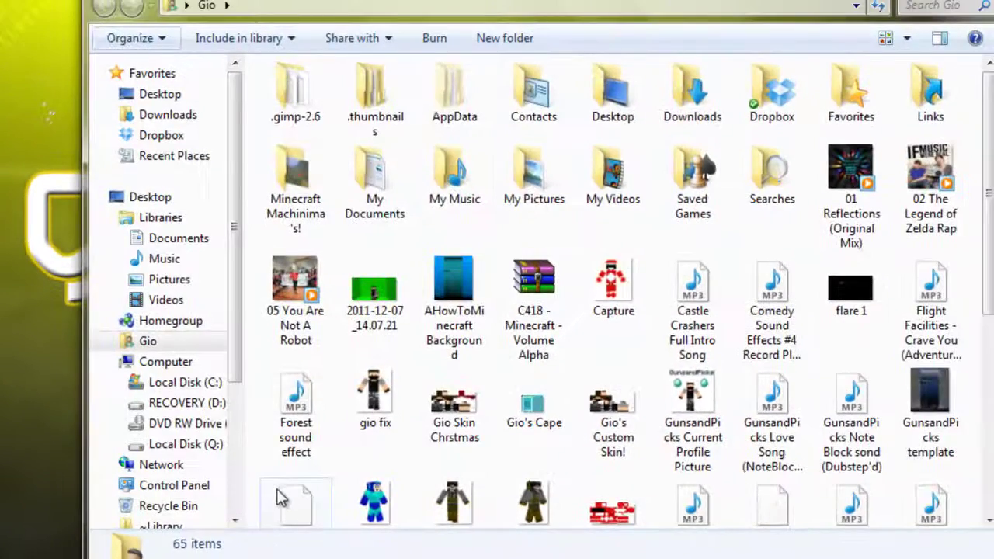
left_click(457, 120)
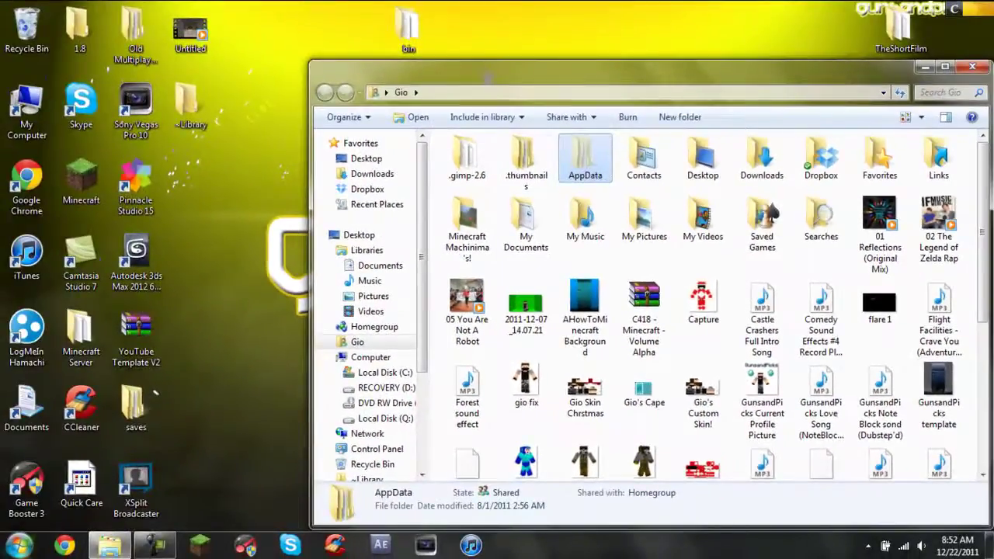
key("super")
type("run")
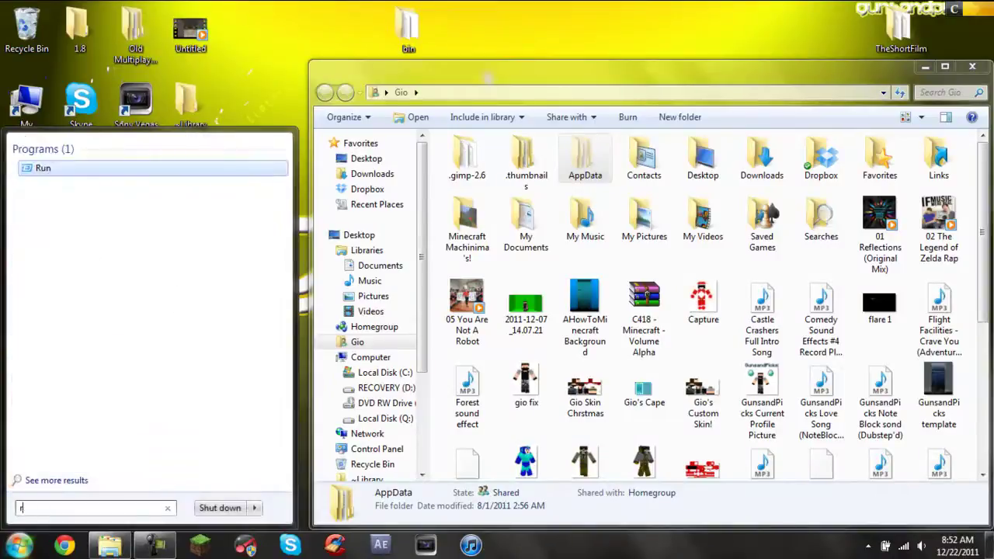
key("BackSpace")
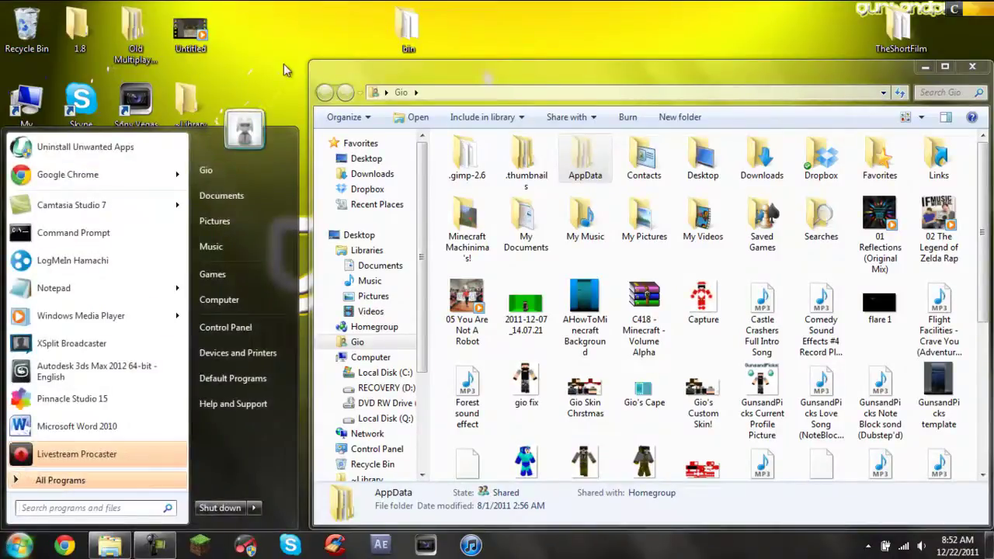
key("Escape")
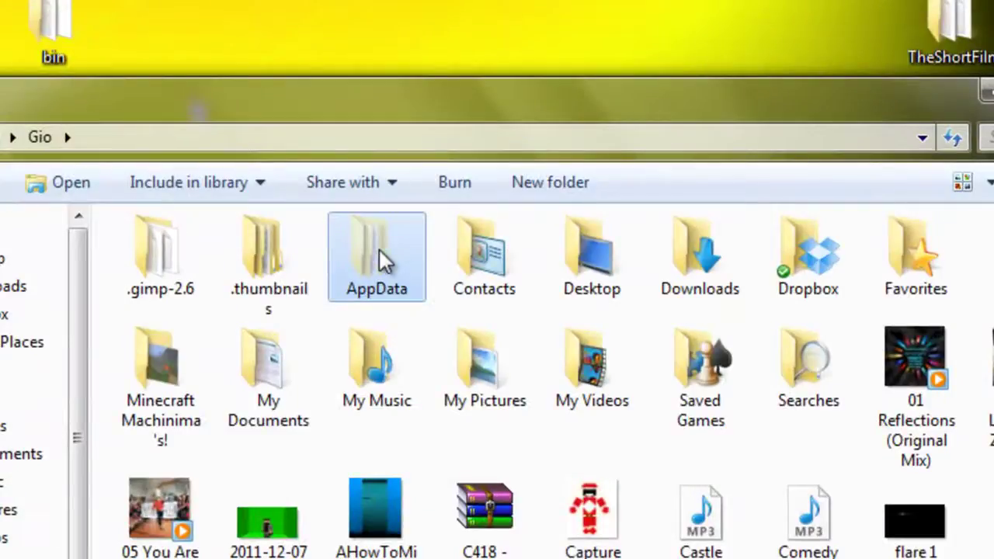
Open the bin folder inside AppData, Roaming, .minecraft.
double_click(380, 251)
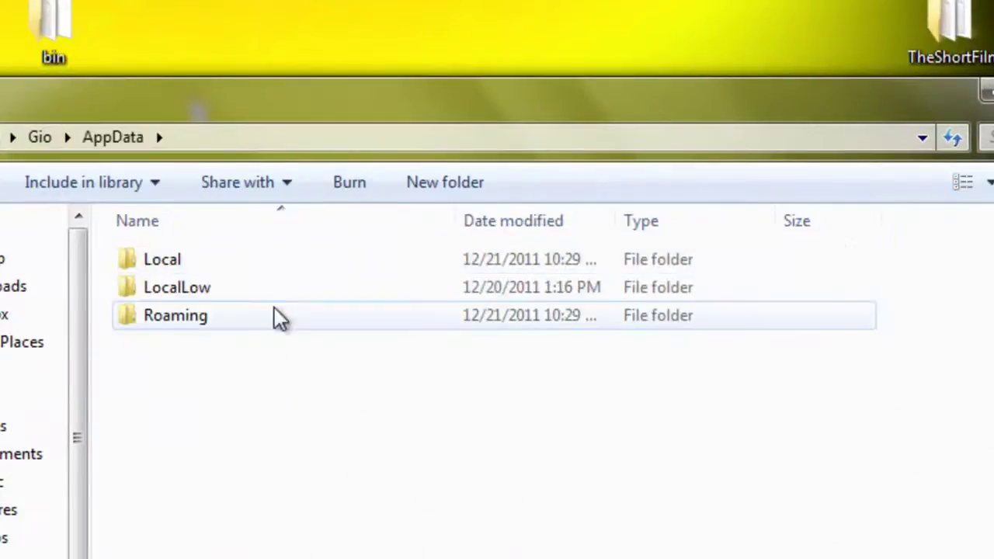
double_click(254, 319)
double_click(236, 267)
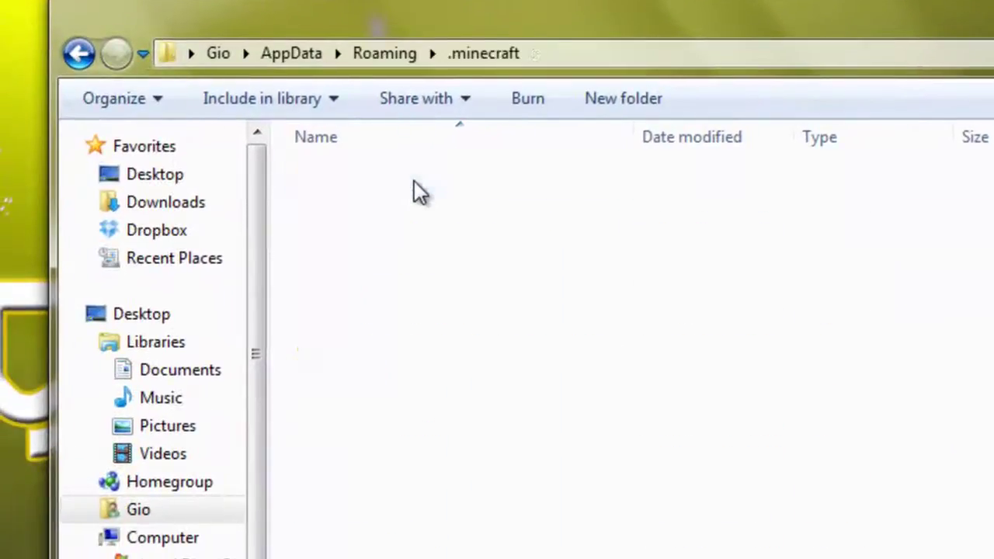
double_click(410, 180)
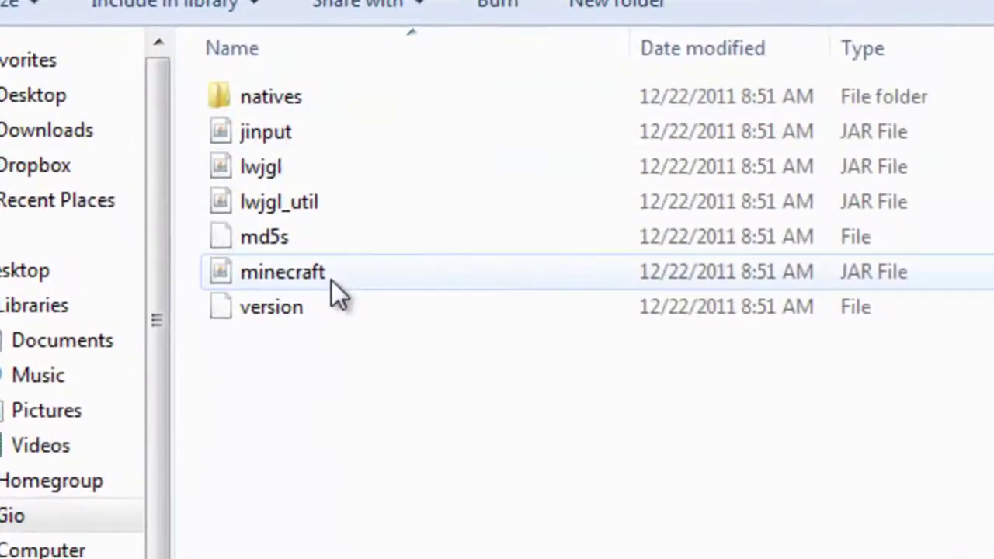
Open the minecraft JAR file with WinRAR archiver and dismiss the licence purchase reminder.
left_click(332, 281)
left_click(337, 238, "ctrl")
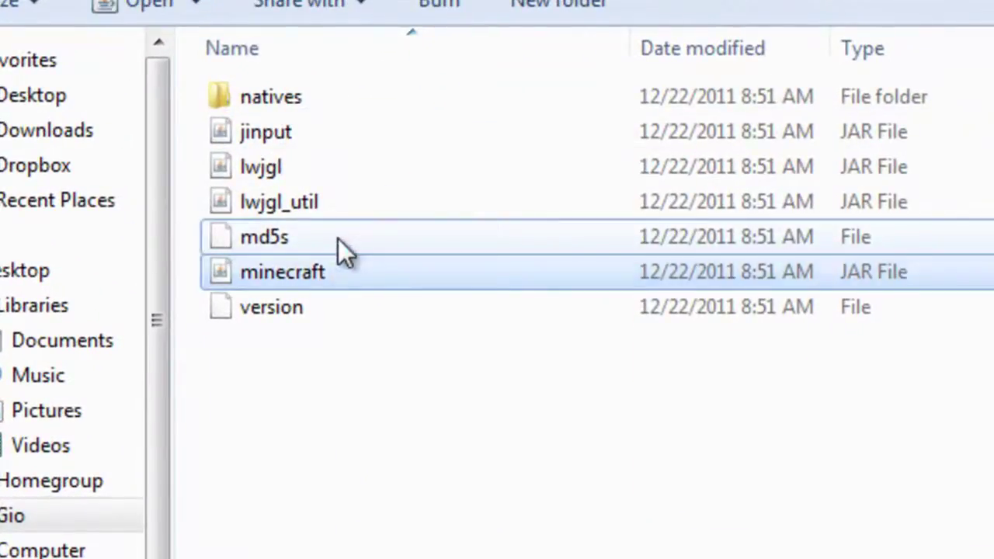
left_click(342, 275)
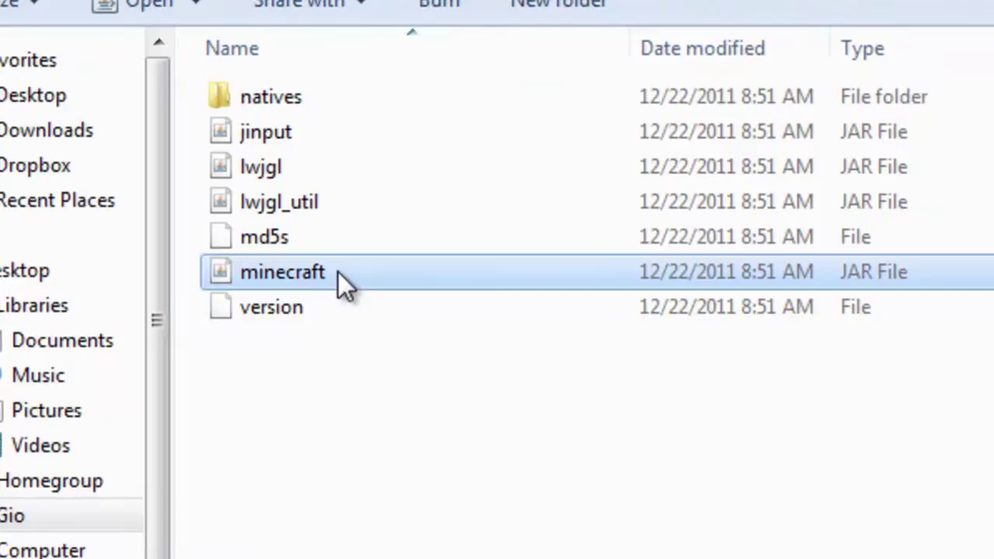
right_click(338, 272)
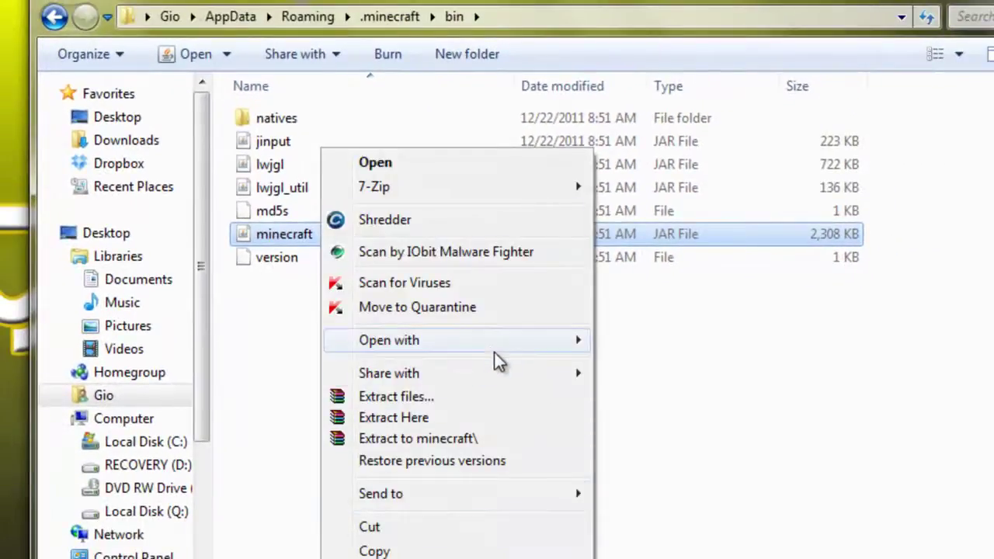
mouse_move(499, 344)
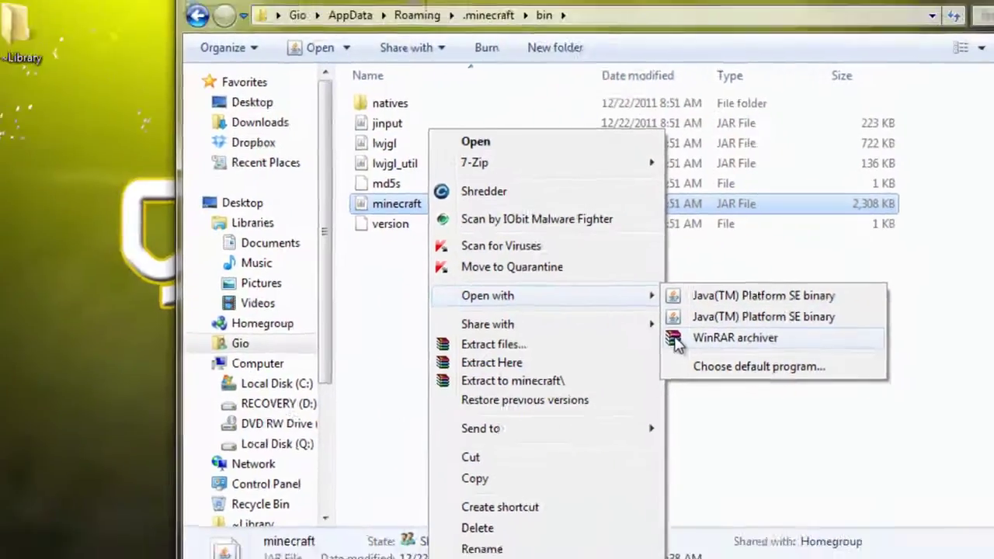
left_click(533, 339)
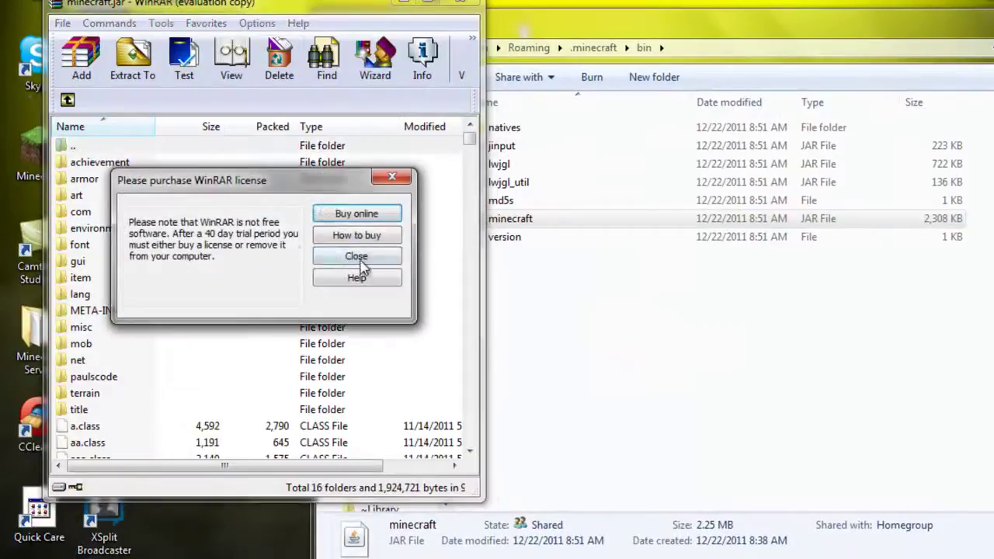
left_click(358, 258)
Delete the META-INF folder from the minecraft.jar archive and confirm the deletion.
left_click_drag(246, 4, 691, 94)
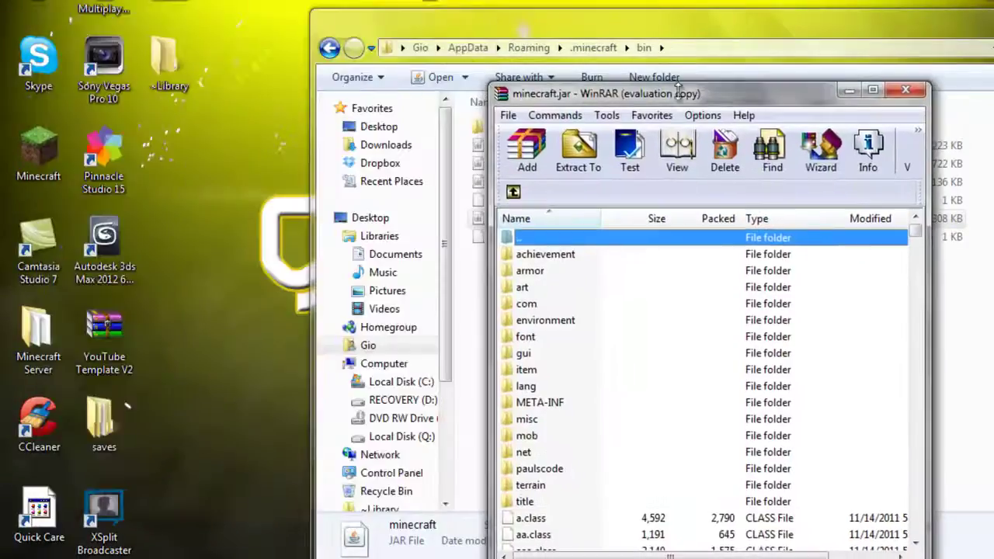
left_click_drag(613, 94, 509, 14)
left_click(365, 289)
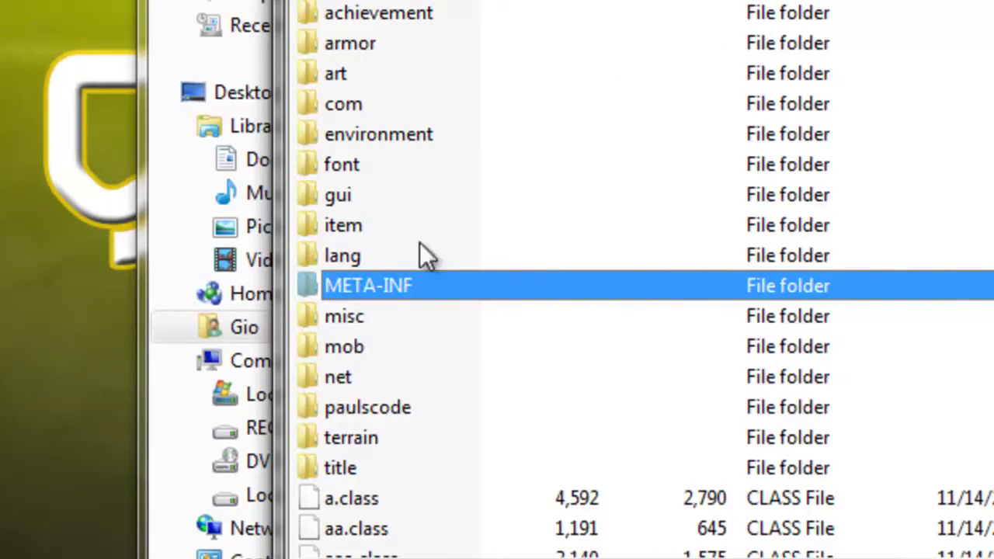
right_click(415, 289)
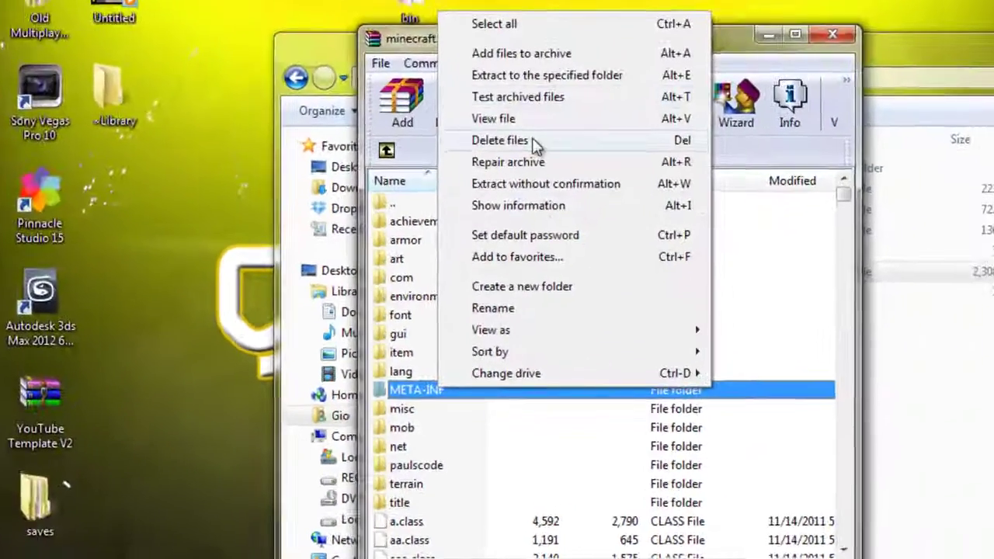
left_click(535, 141)
left_click(547, 391)
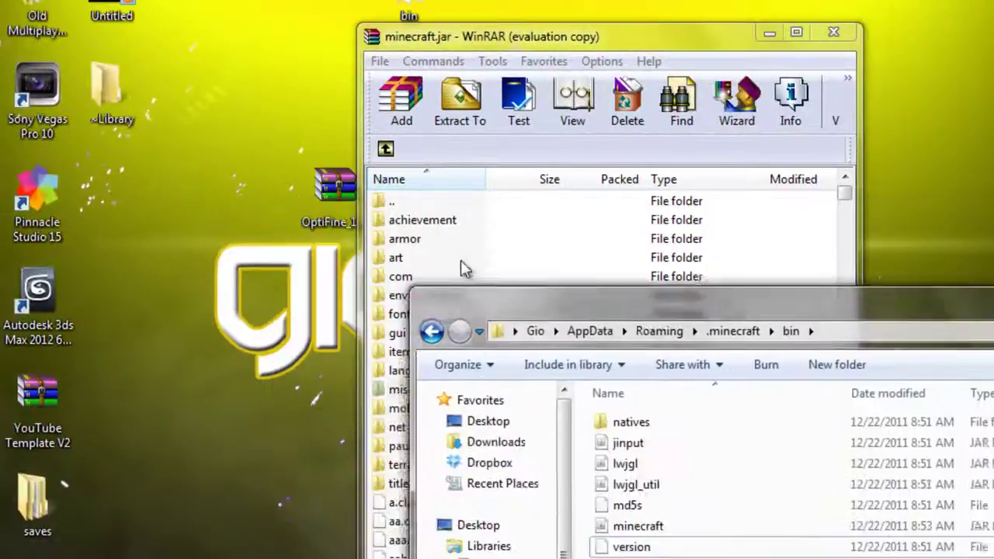
Move the minecraft.jar window aside, open the OptiFine archive from the desktop, and dismiss its licence purchase reminder.
left_click(503, 38)
left_click_drag(504, 39, 693, 16)
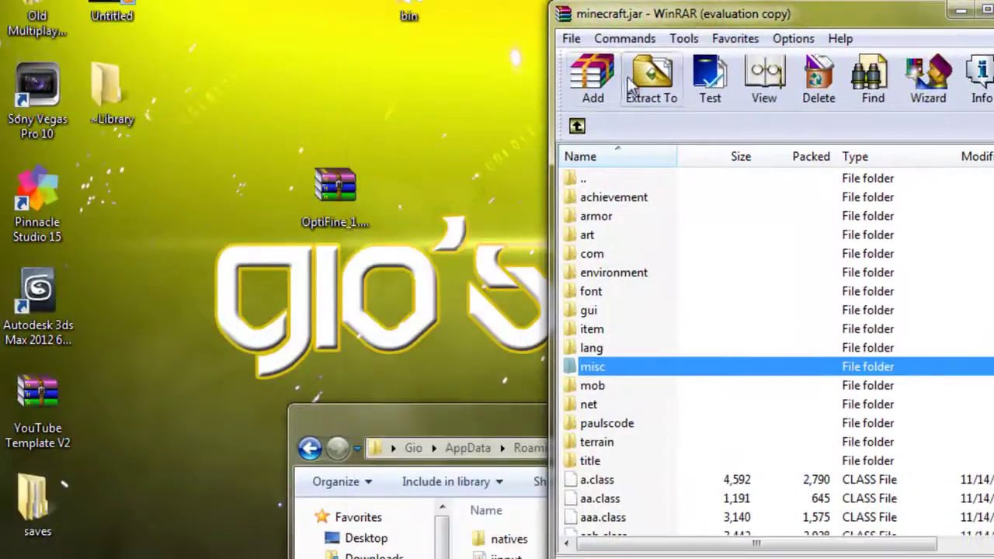
left_click(438, 242)
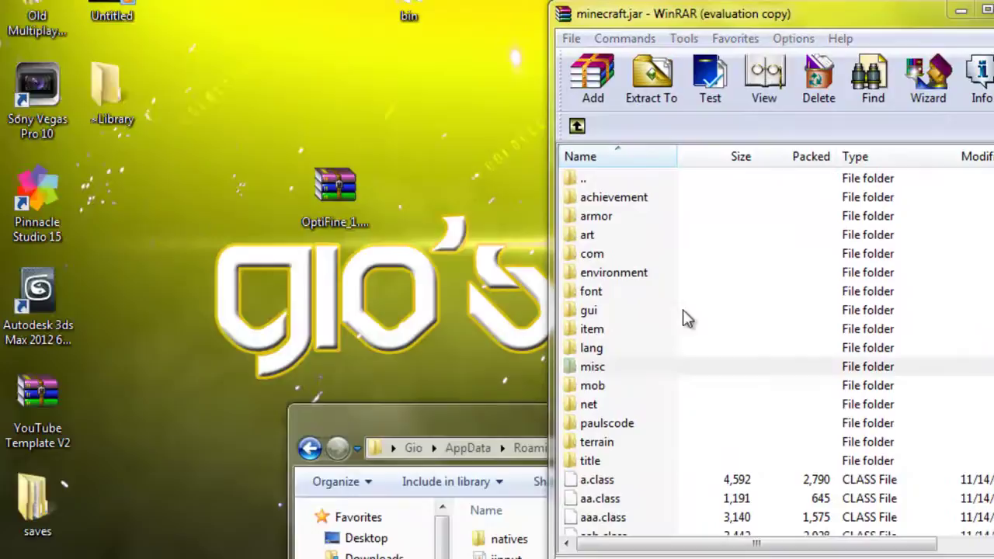
double_click(335, 188)
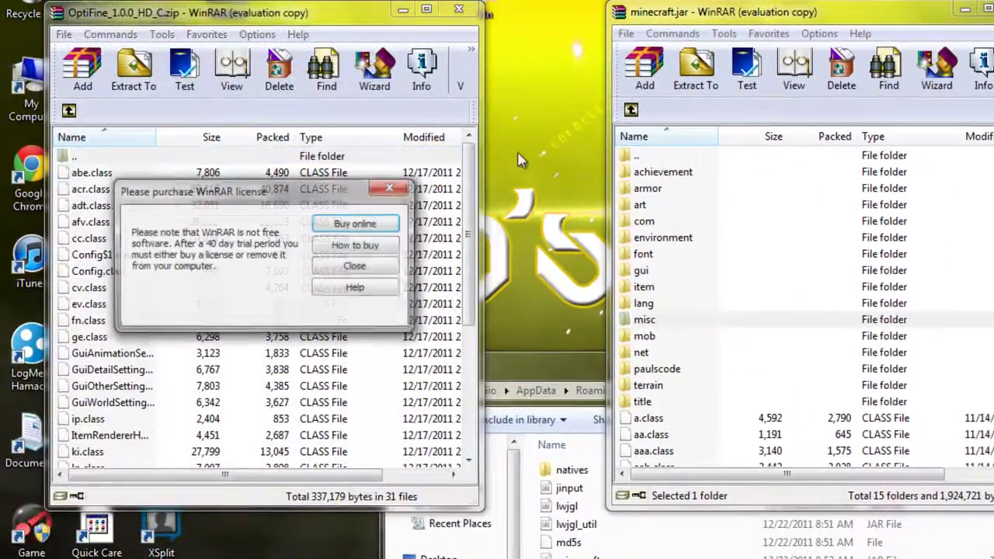
left_click(353, 264)
Create a new folder on the desktop between the two archive windows, keeping the default name.
right_click(544, 128)
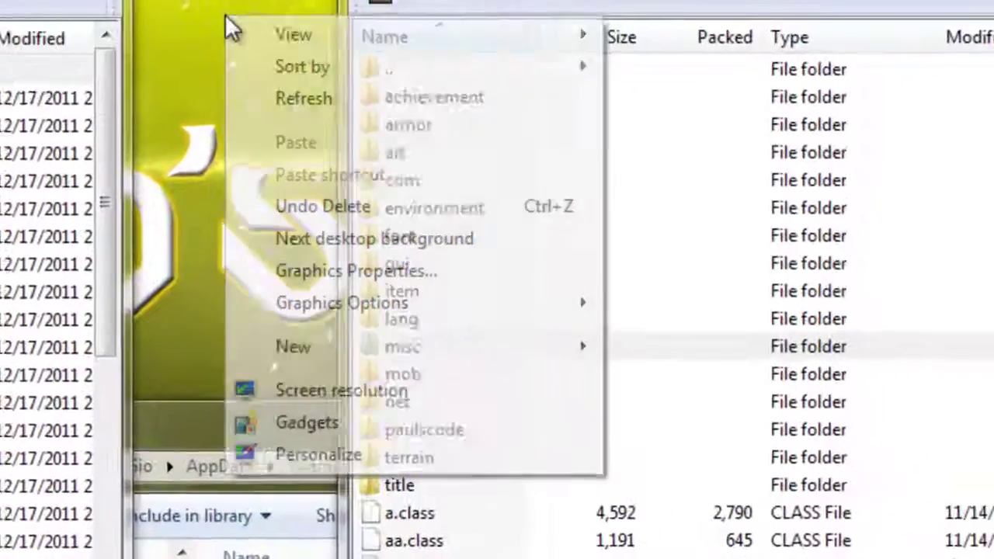
mouse_move(93, 229)
left_click(458, 227)
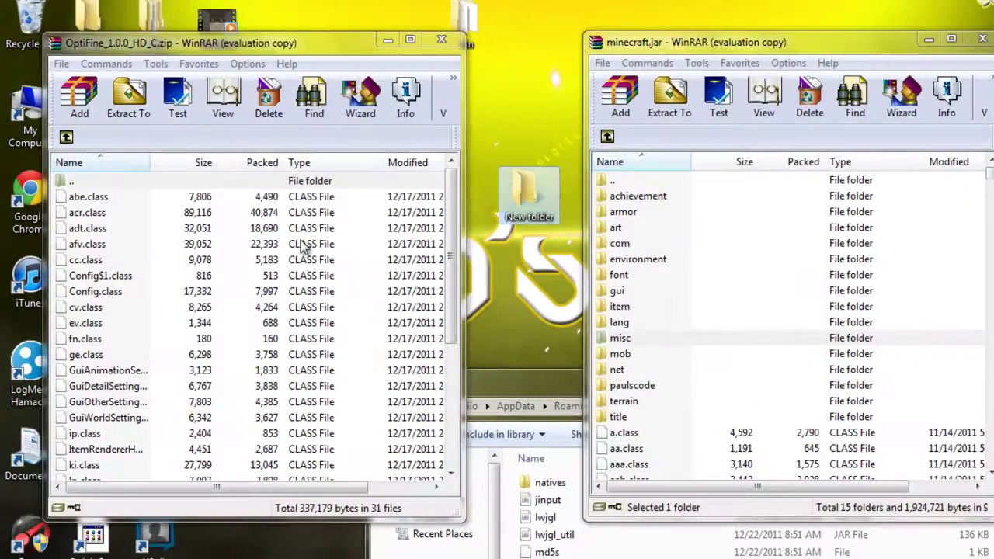
Extract all class files from OptiFine_1.0.0_HD_C.zip into the new desktop folder.
left_click(132, 261)
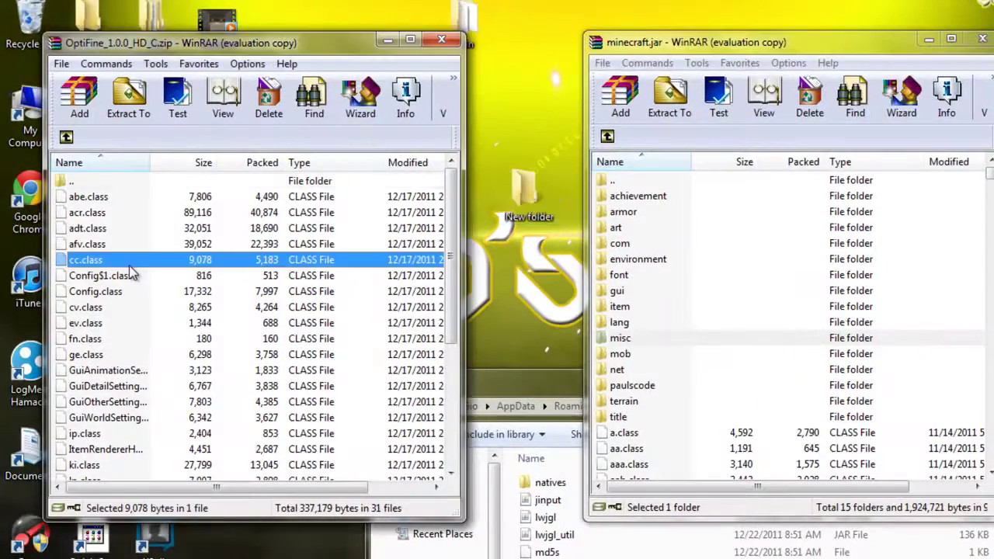
key("ctrl+a")
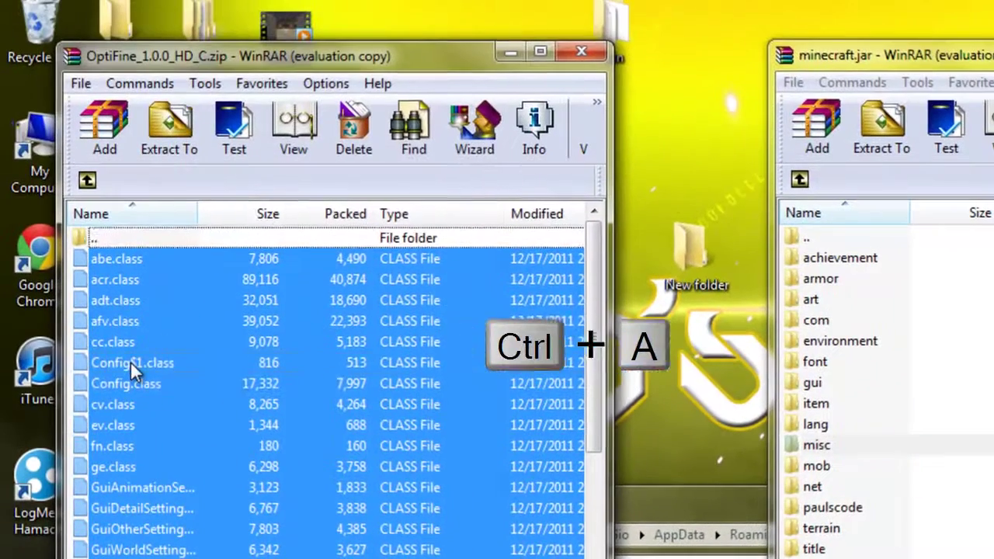
left_click_drag(148, 233, 258, 214)
left_click_drag(212, 350, 679, 256)
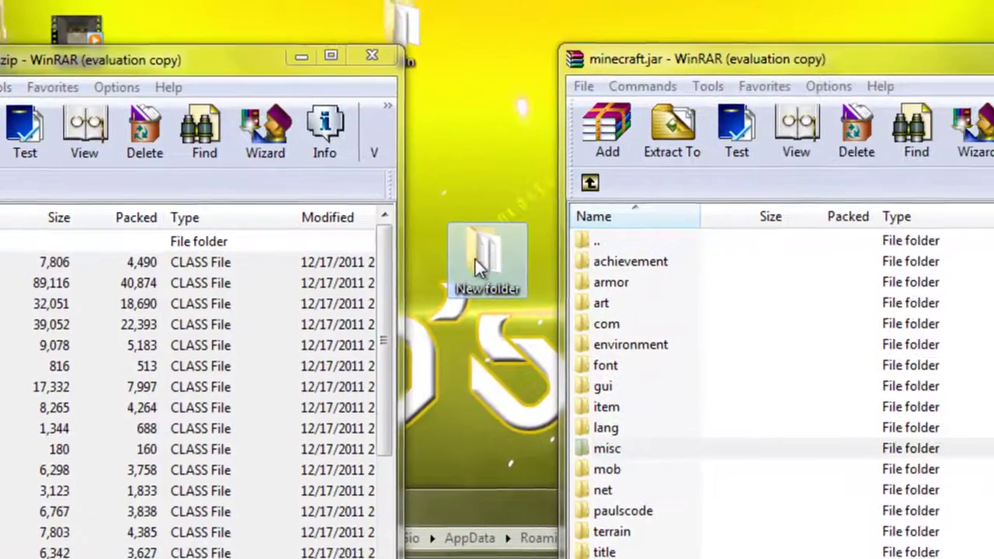
Add all extracted OptiFine class files from New folder to minecraft.jar, using the Add and replace files update mode.
double_click(603, 256)
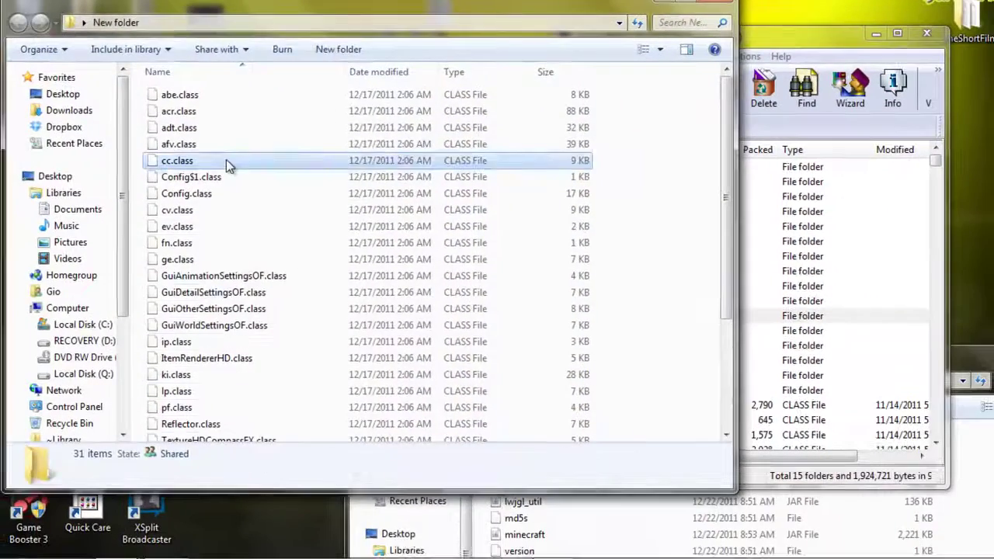
key("ctrl+a")
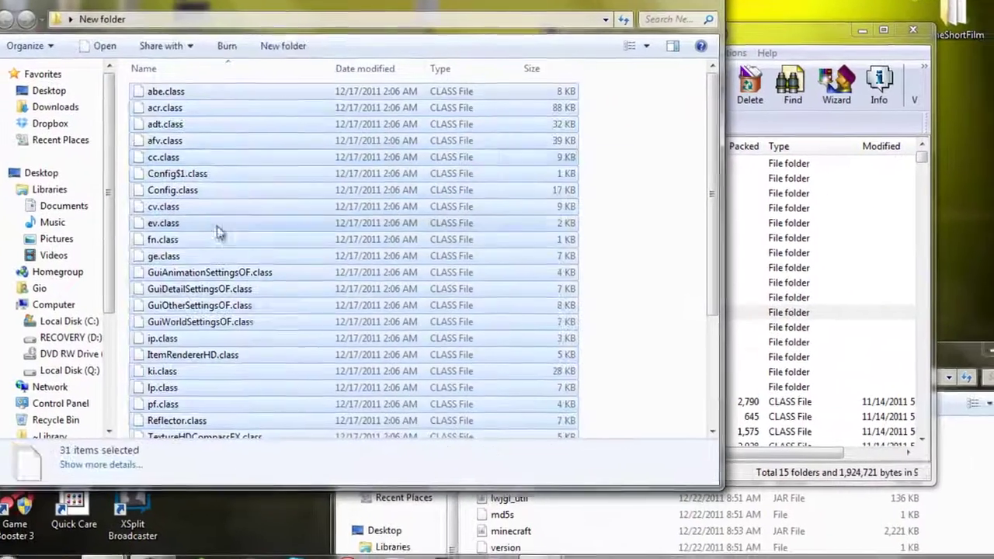
left_click_drag(226, 159, 805, 250)
left_click_drag(727, 225, 728, 229)
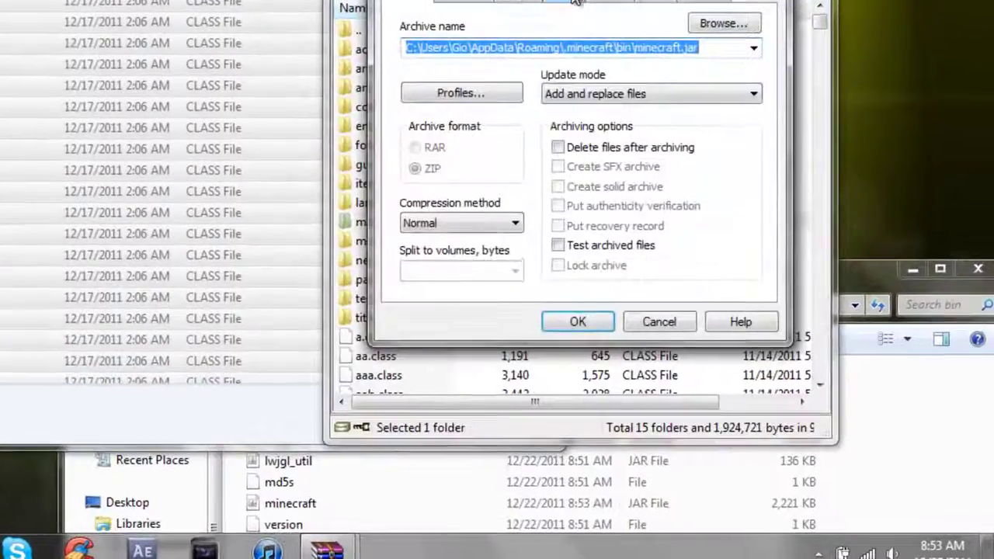
left_click(578, 321)
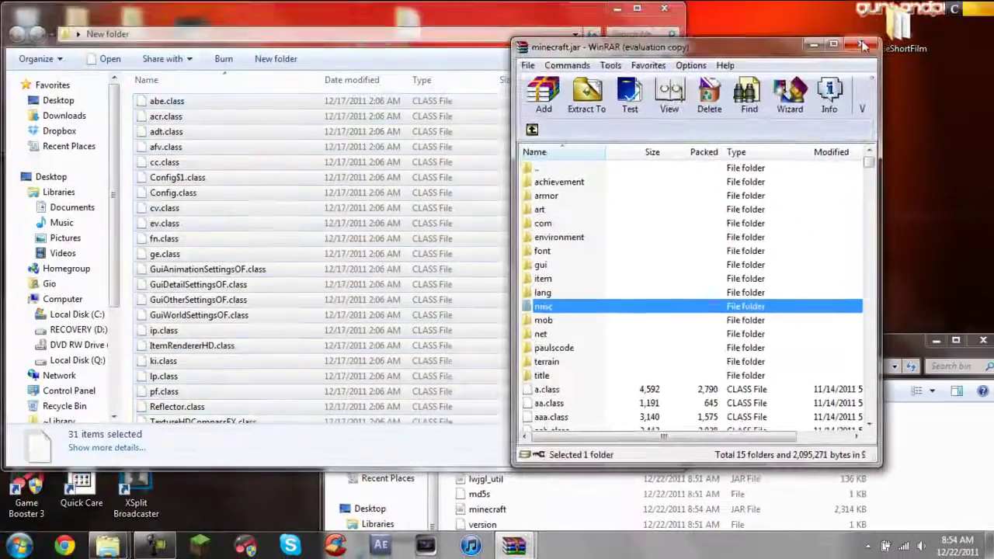
Close the minecraft.jar archive and the New folder and .minecraft bin folder windows.
left_click(864, 47)
left_click(664, 8)
left_click(395, 9)
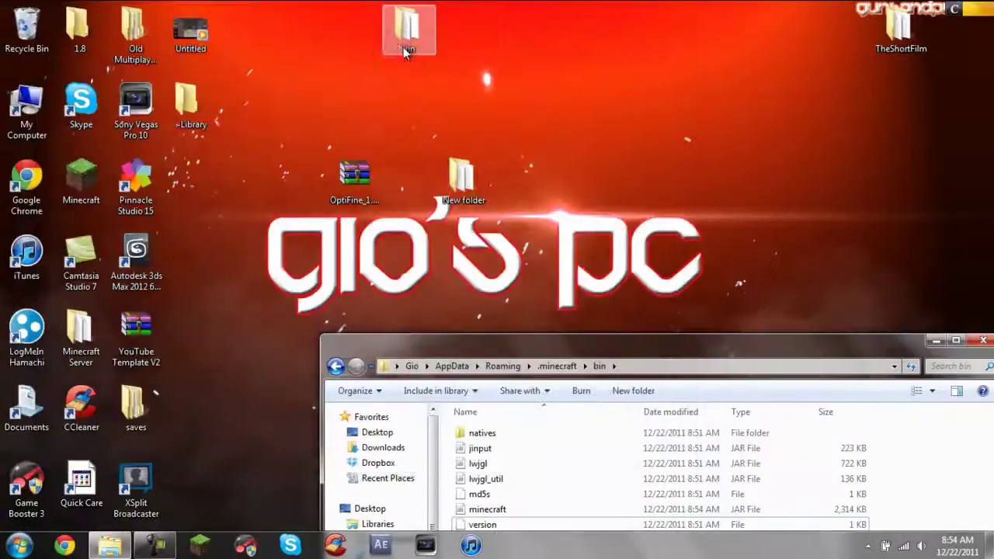
left_click_drag(555, 357, 477, 72)
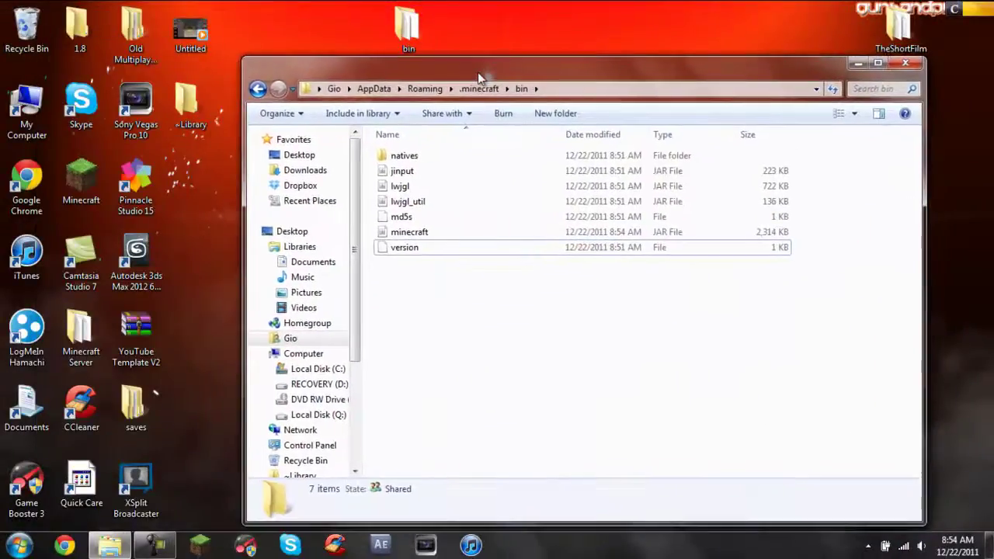
left_click(904, 64)
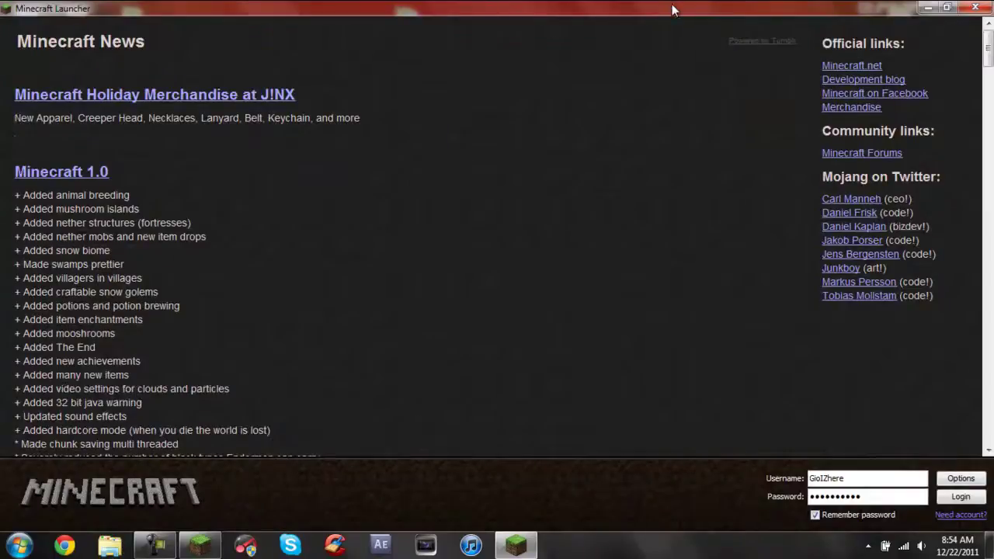
Log in to Minecraft from the maximized launcher with the remembered account details.
double_click(672, 4)
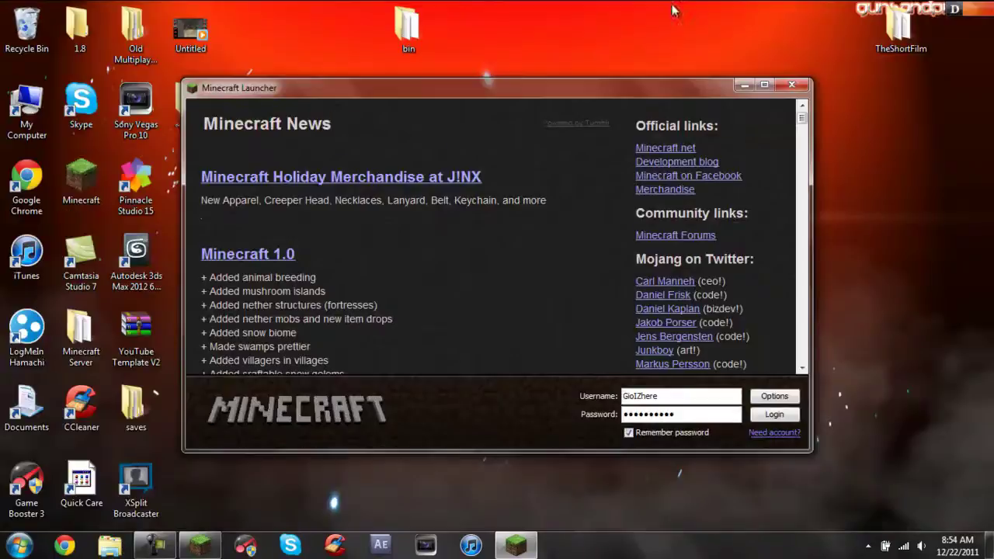
double_click(456, 89)
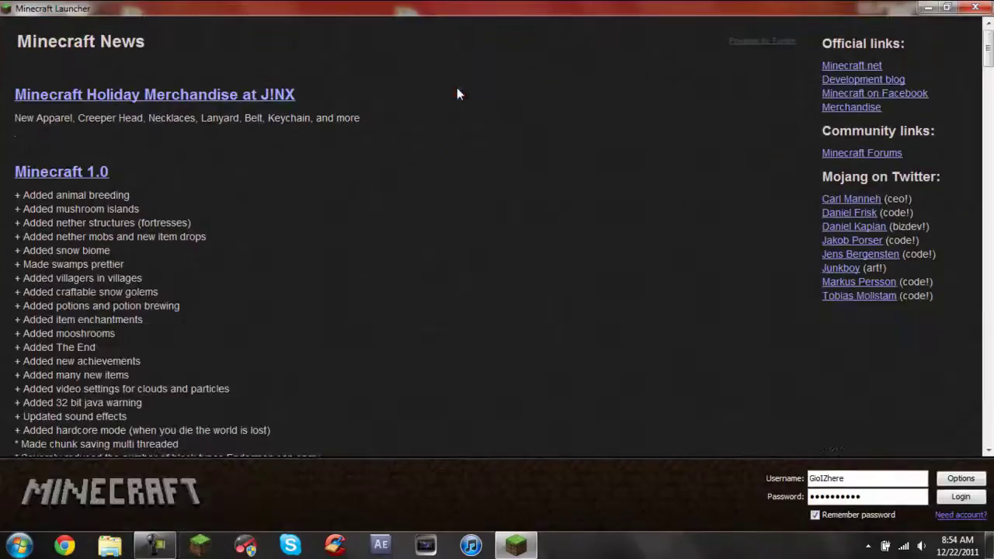
left_click(963, 498)
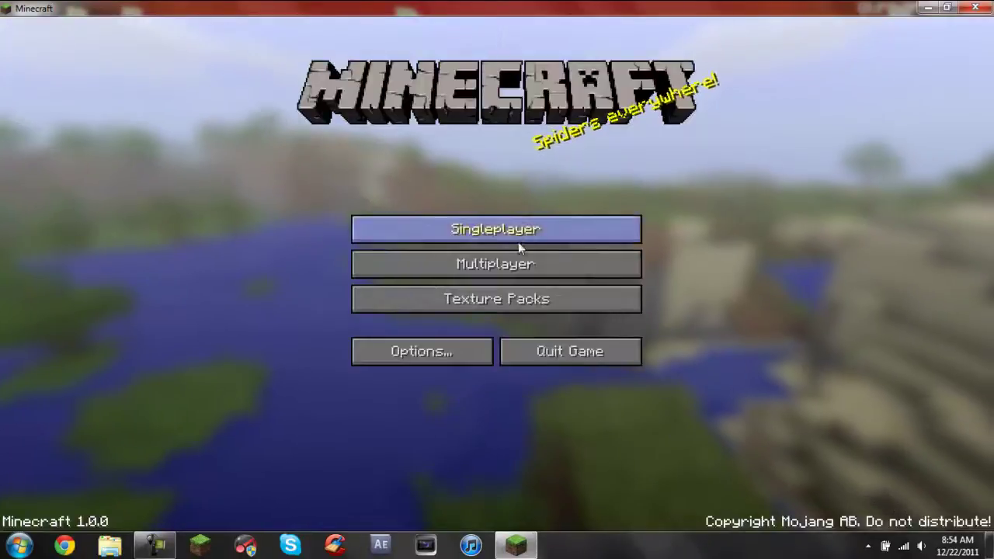
Examine the OptiFine additions in Minecraft's video settings, including the Other, Details and Animations pages.
left_click(460, 348)
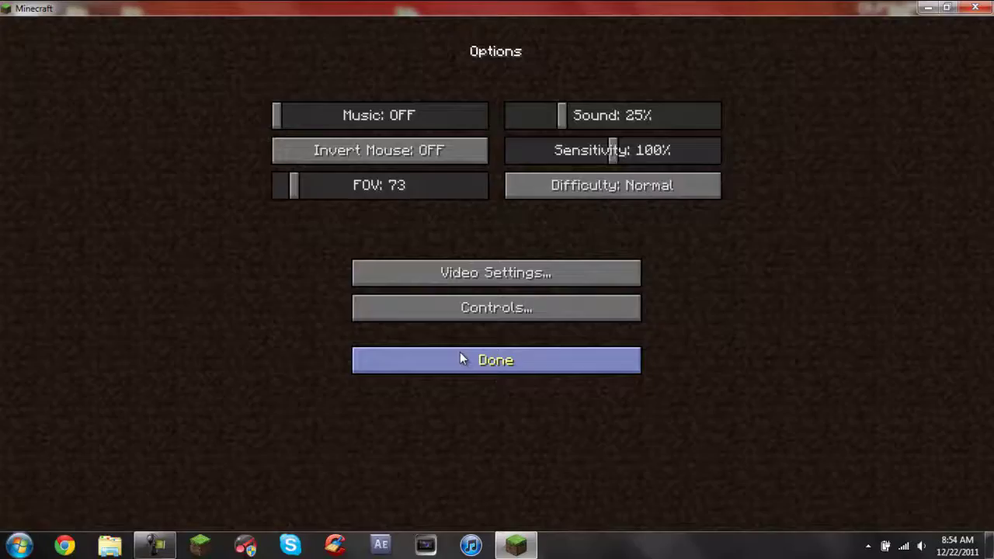
left_click(508, 280)
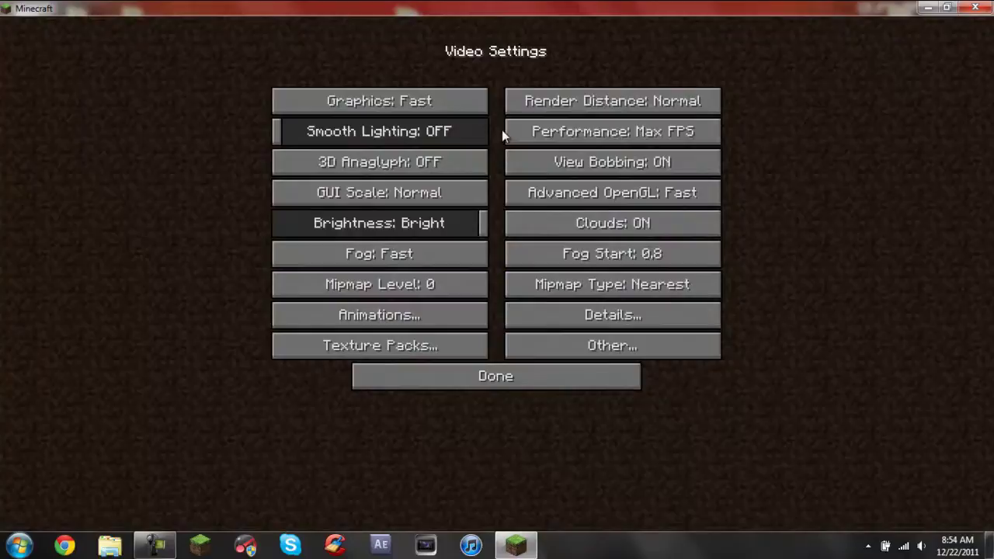
left_click(569, 355)
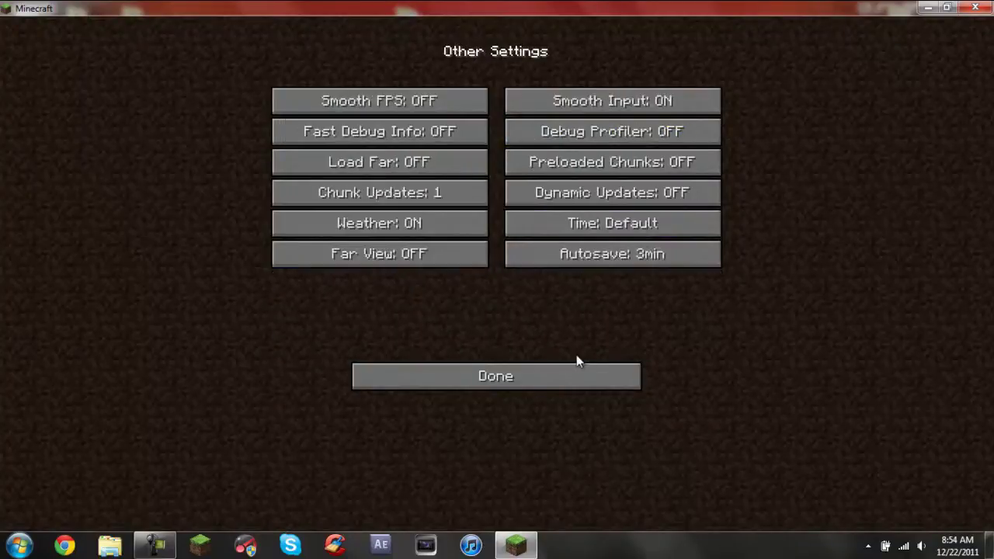
left_click(562, 376)
left_click(577, 315)
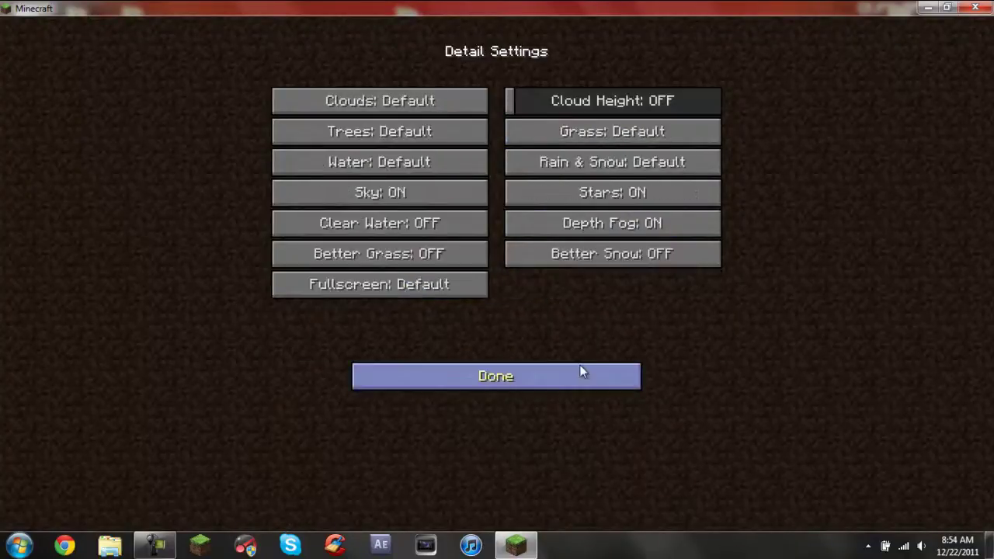
left_click(580, 371)
left_click(452, 323)
left_click(502, 380)
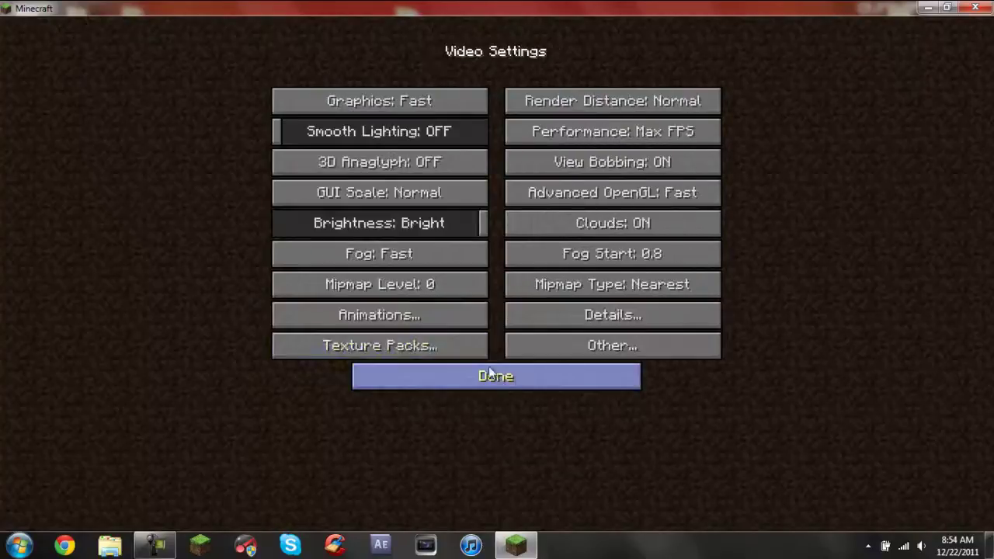
left_click(550, 320)
left_click(544, 372)
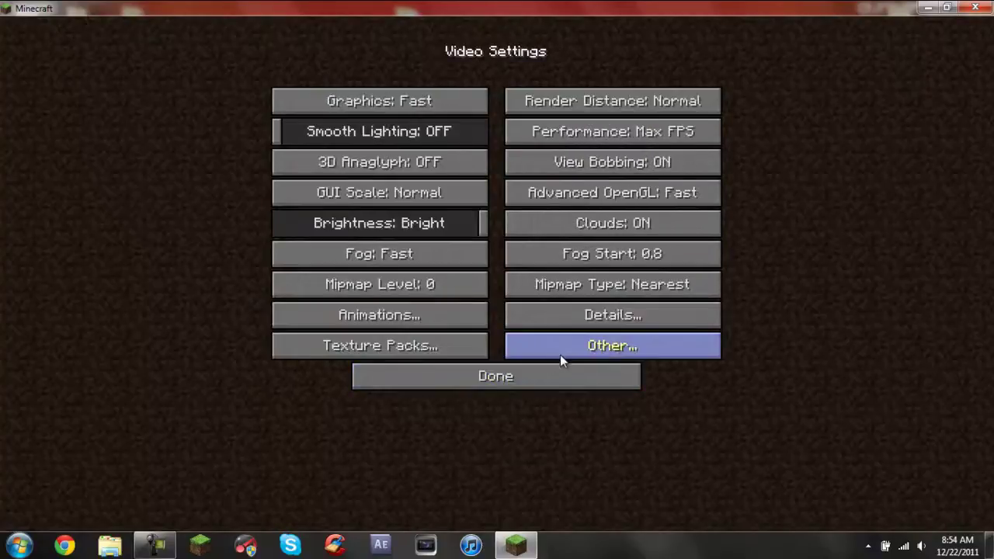
left_click(562, 354)
left_click(548, 380)
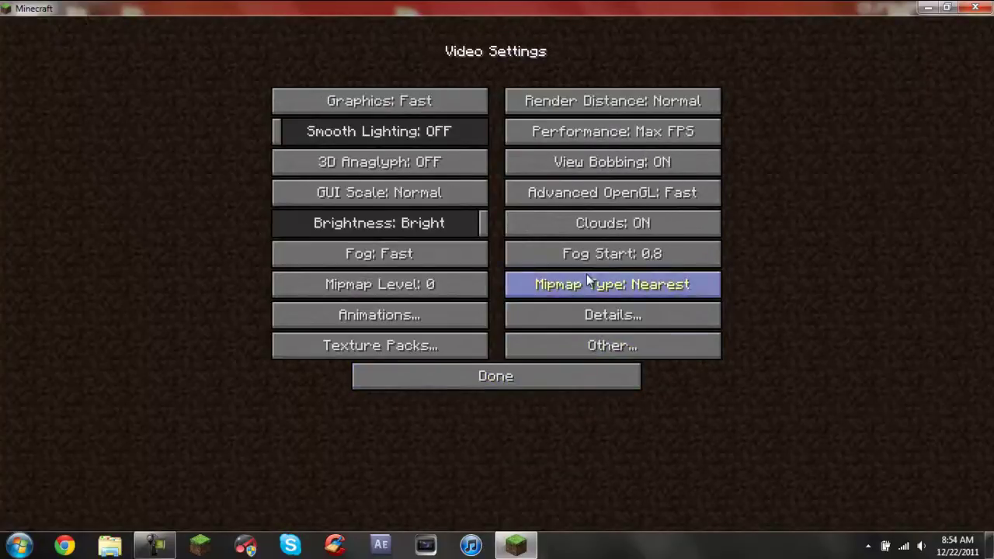
Set Fog Start to 0.4 in the video settings and return to the title screen.
left_click(592, 251)
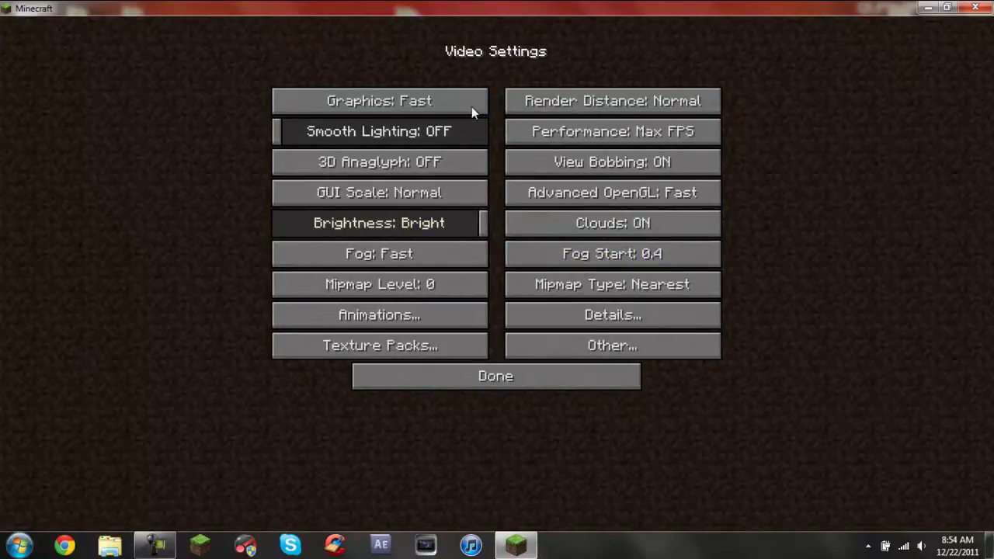
left_click(488, 380)
left_click(487, 363)
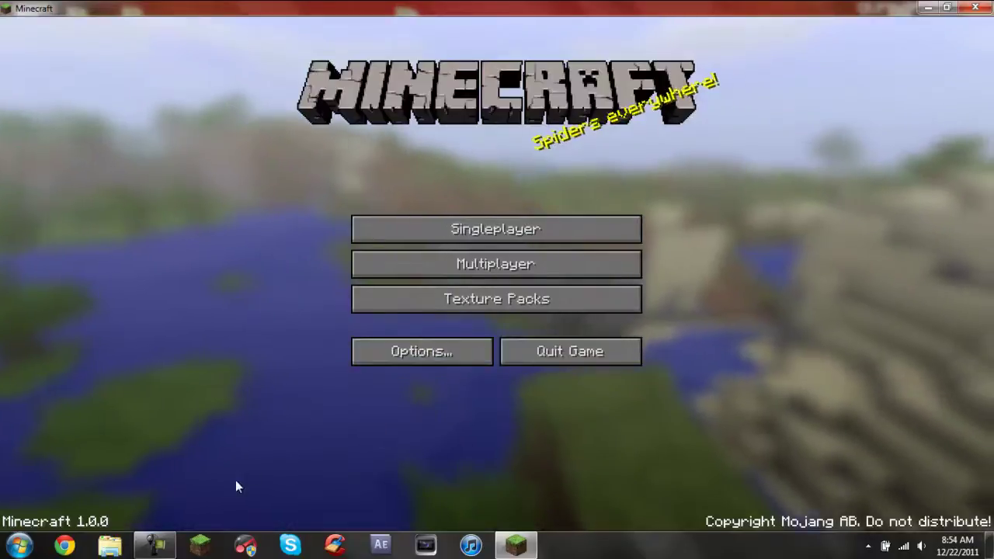